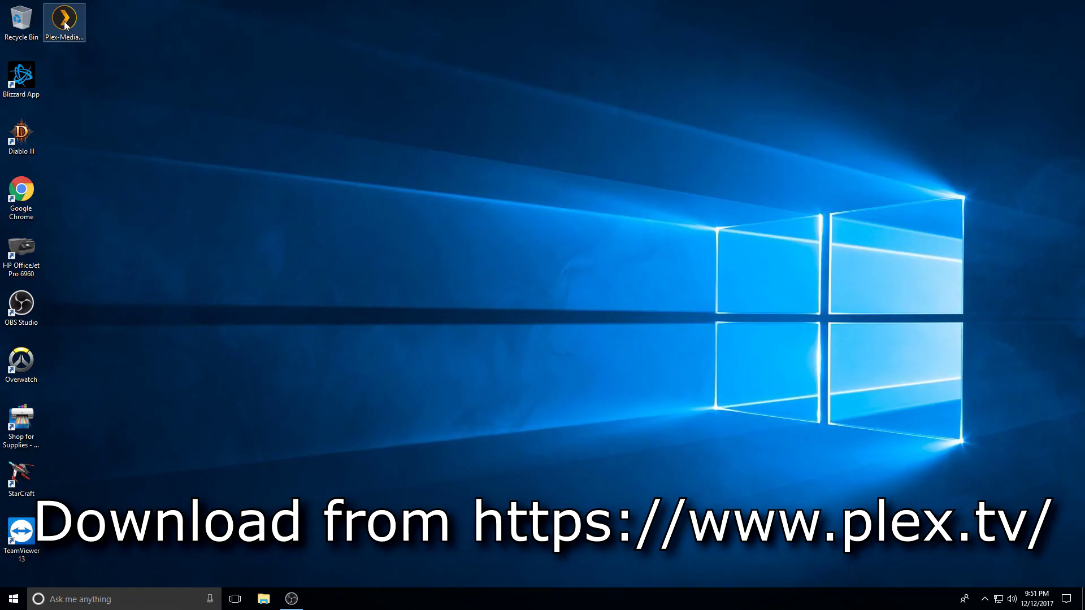
# Run the Plex Media Server installer and install it to the default Program Files location
pyautogui.click(64, 25)
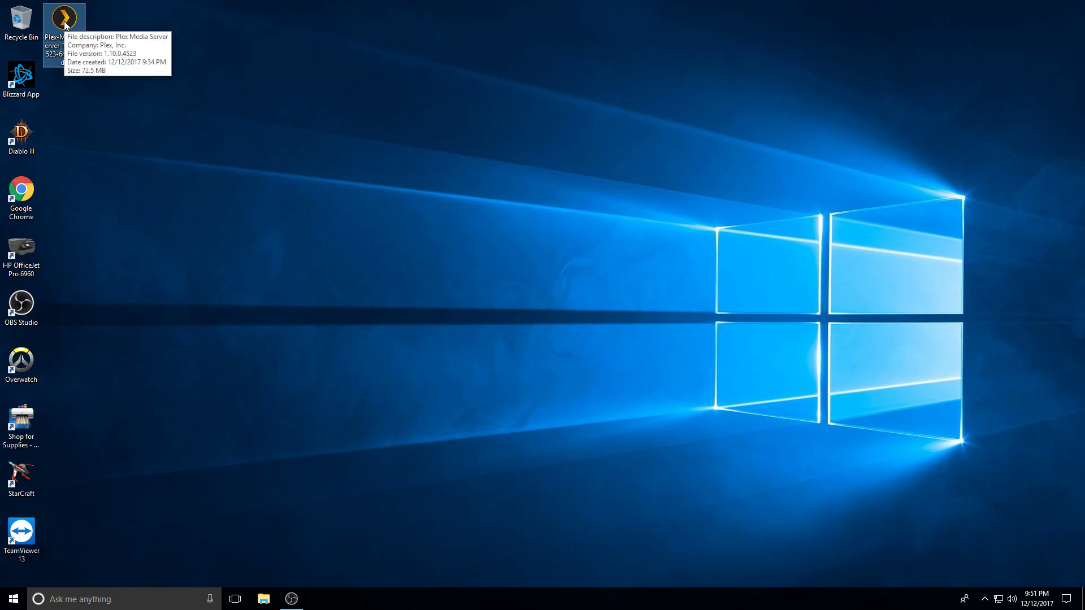
pyautogui.doubleClick(65, 25)
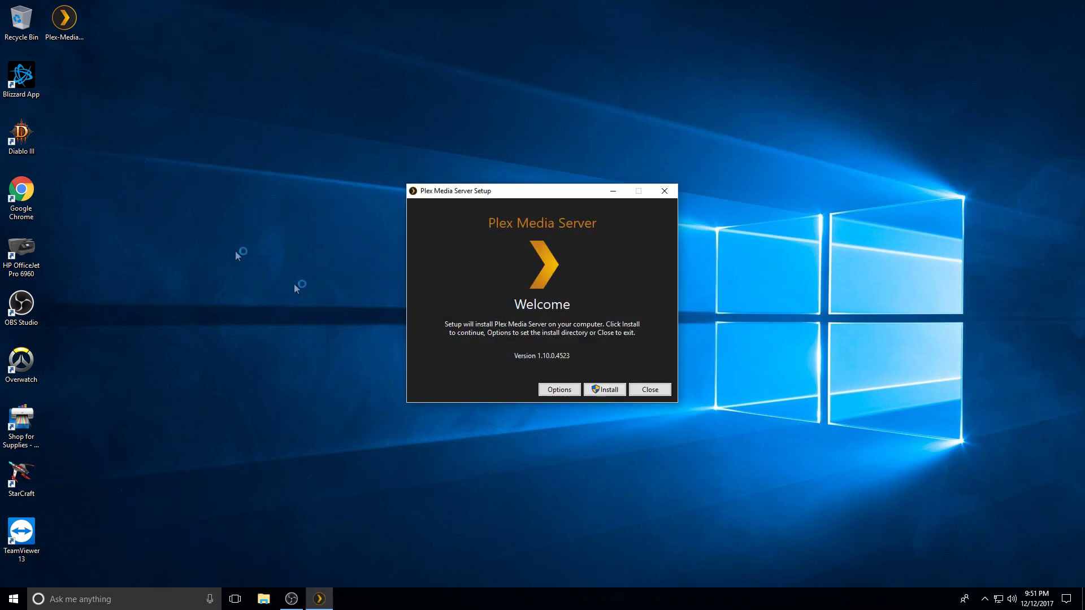
pyautogui.click(566, 390)
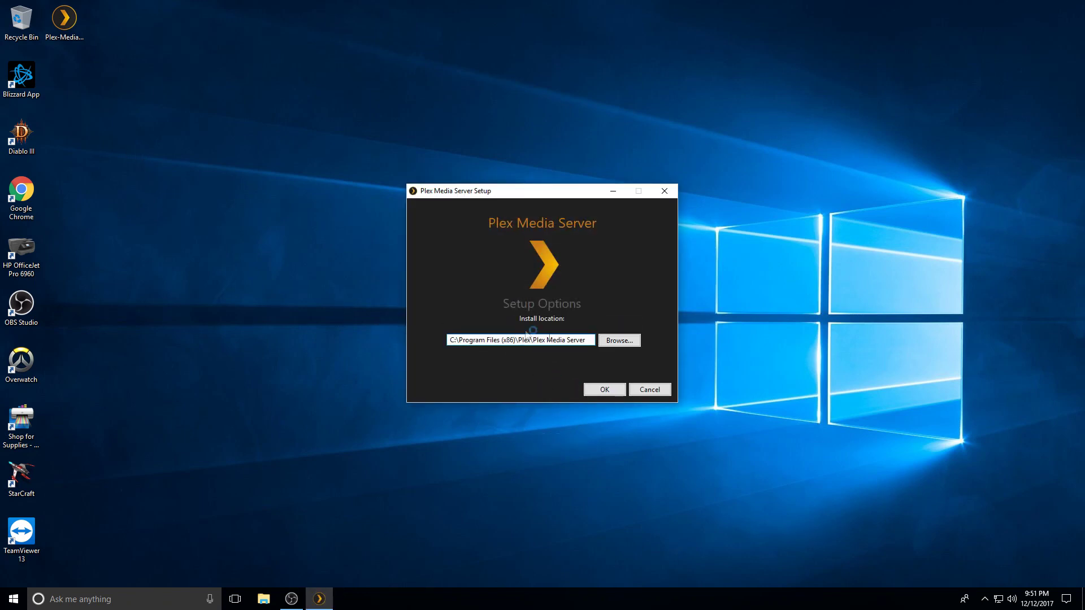
pyautogui.click(593, 389)
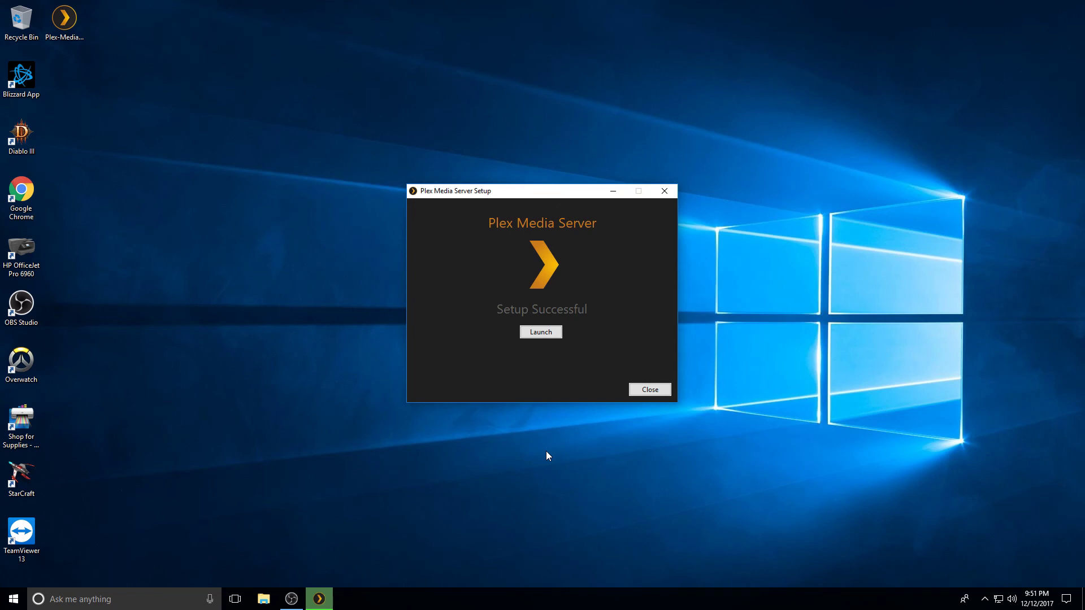
# Launch Plex Media Server and enter the account e-mail address in the email sign-in form
pyautogui.click(542, 333)
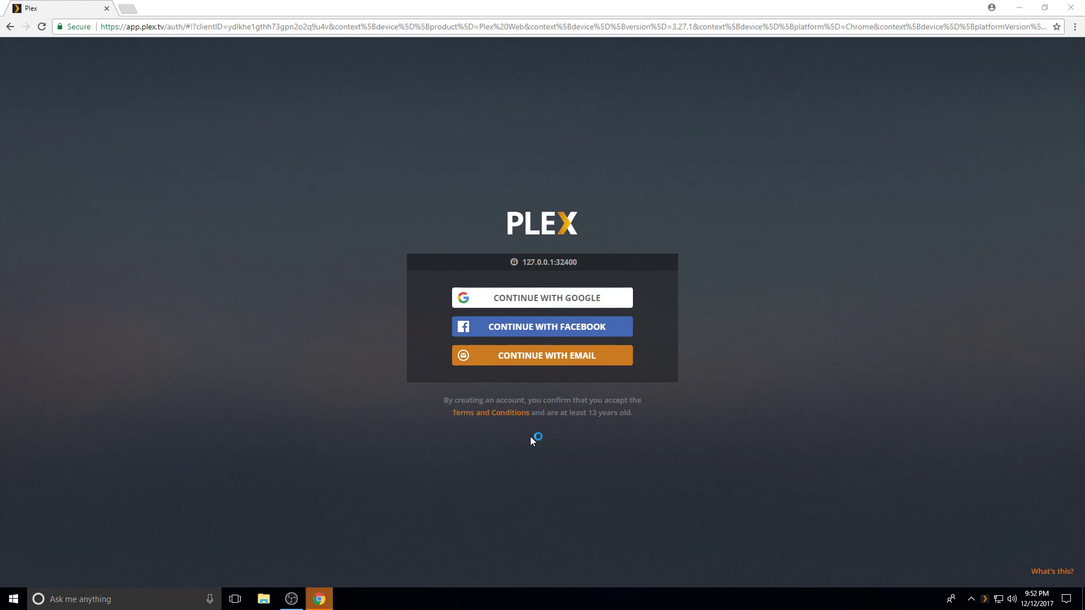
pyautogui.click(546, 362)
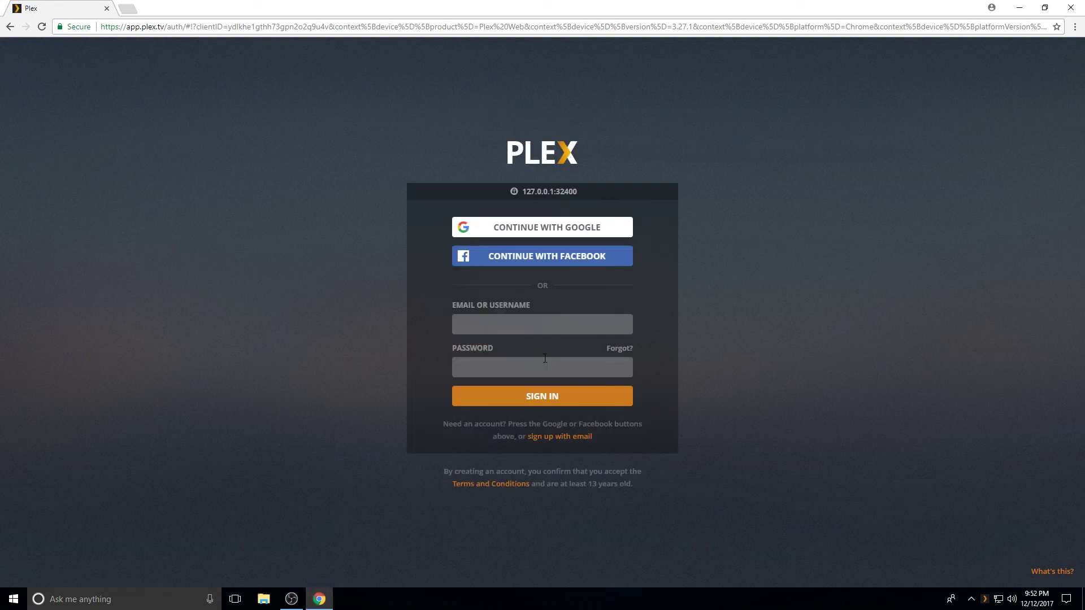
pyautogui.click(531, 328)
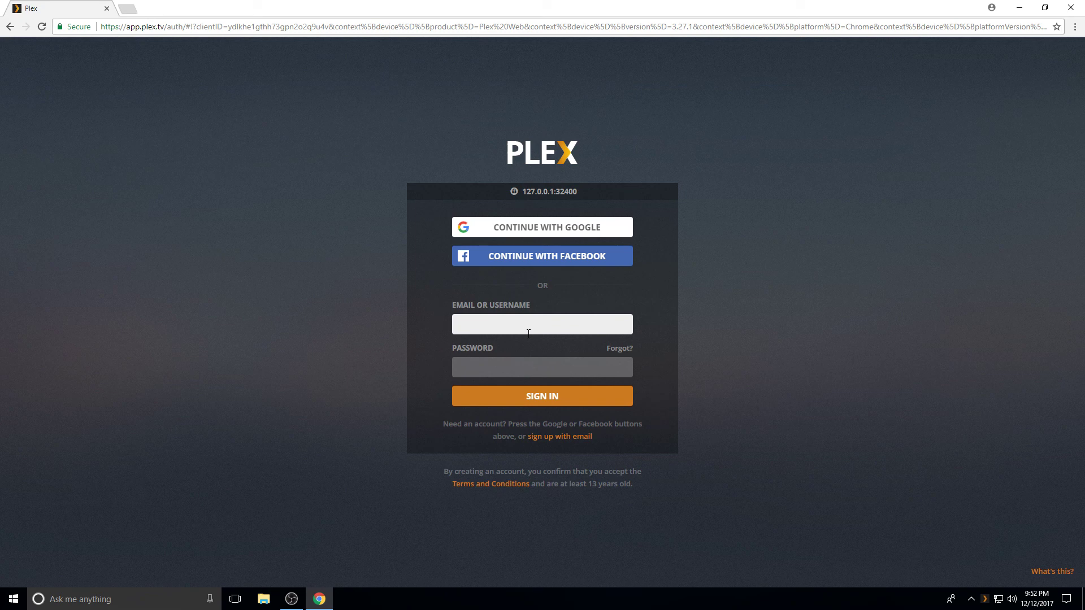
pyautogui.press('Tab')
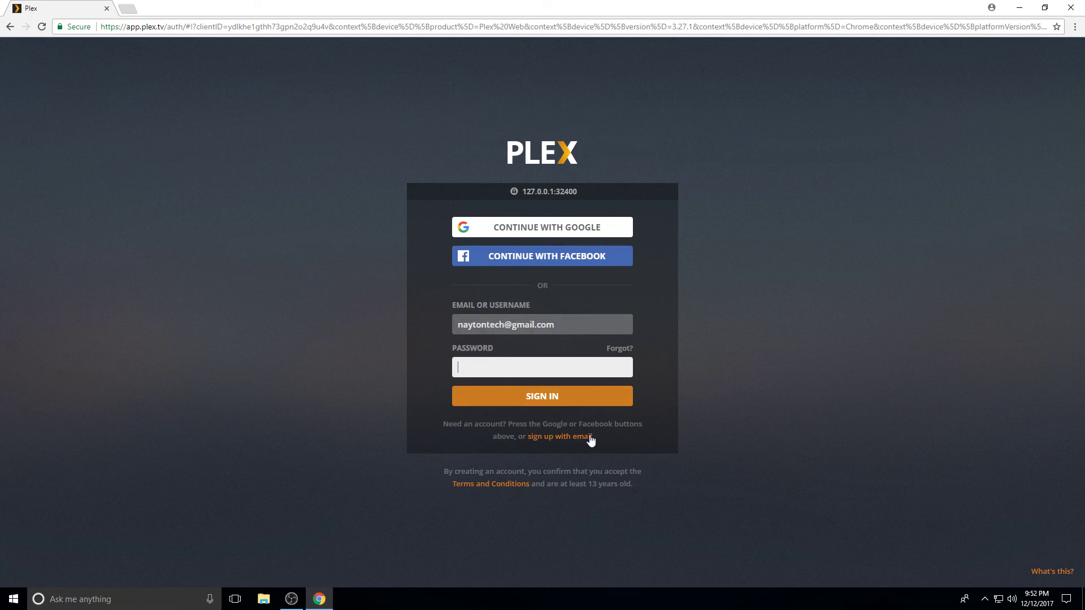
# Switch to sign-up, set the account password, create the Plex account and dismiss the introduction
pyautogui.click(560, 437)
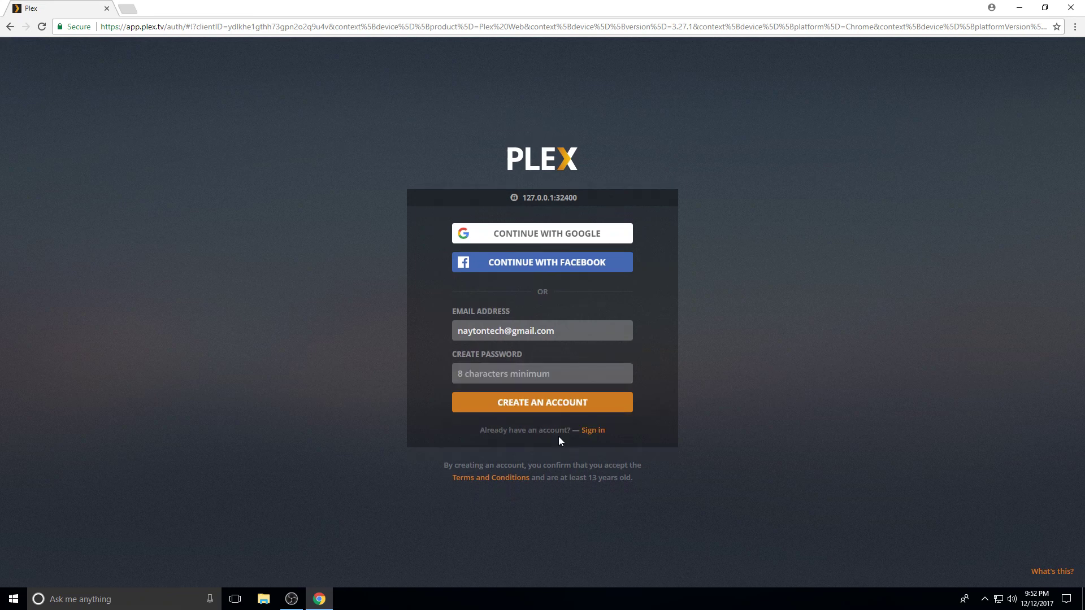
pyautogui.click(510, 376)
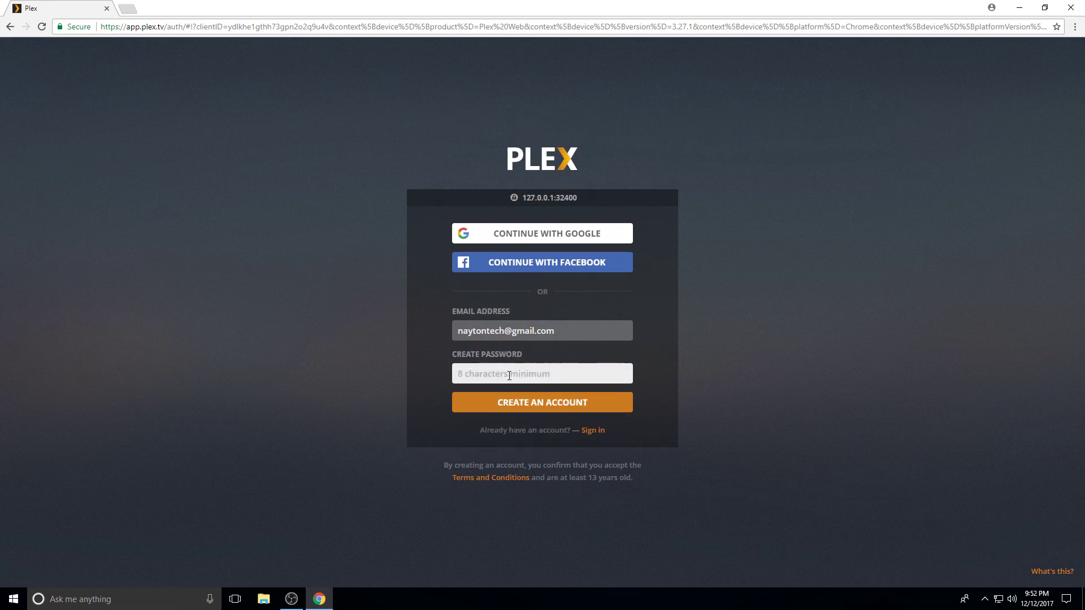
pyautogui.write('•••••')
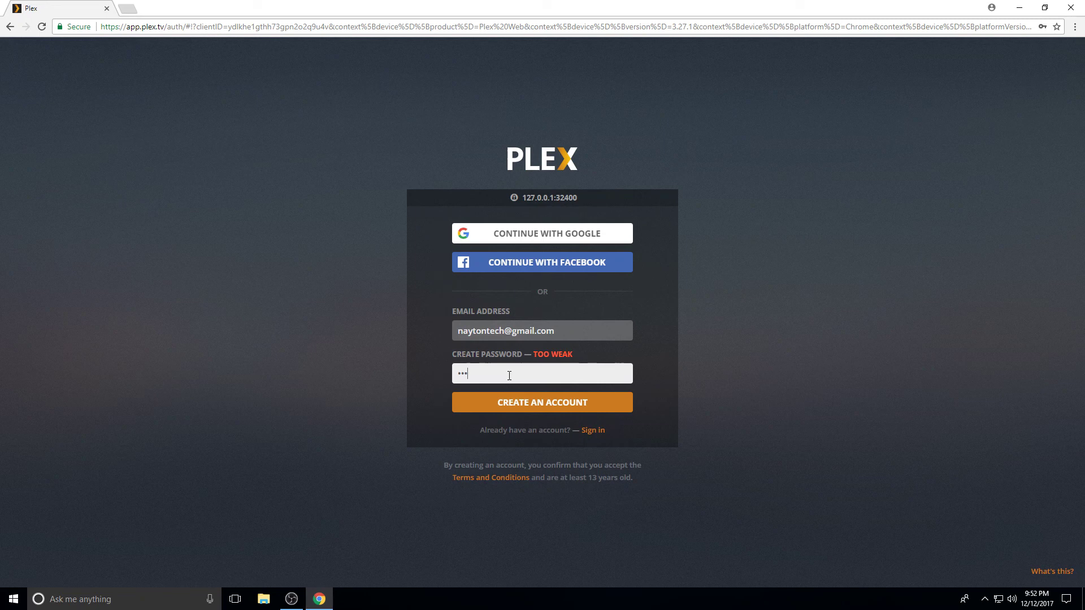
pyautogui.write('•••••••')
pyautogui.click(529, 405)
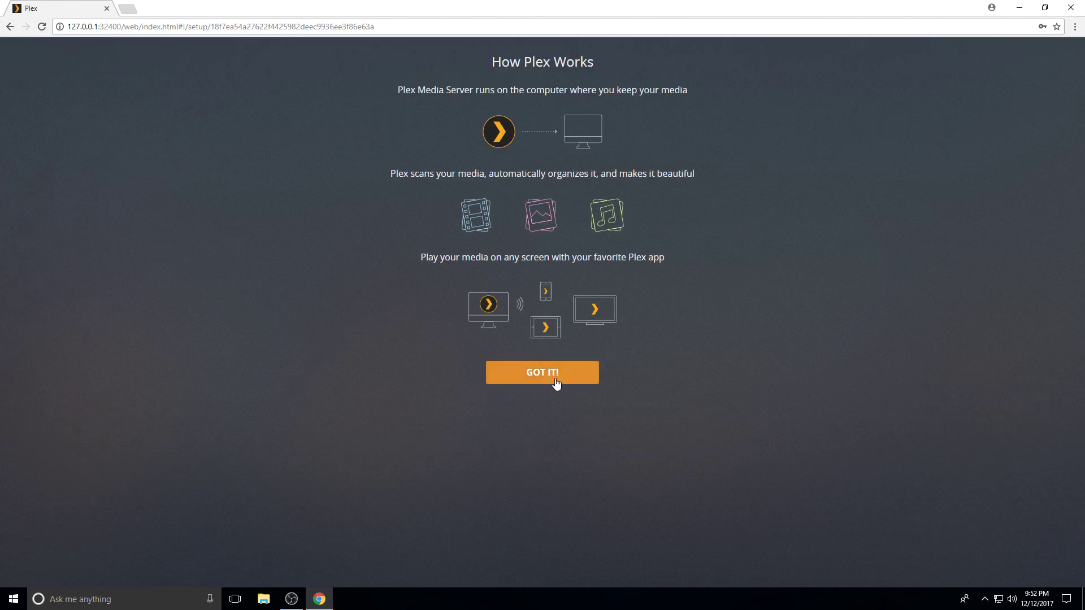
pyautogui.click(554, 381)
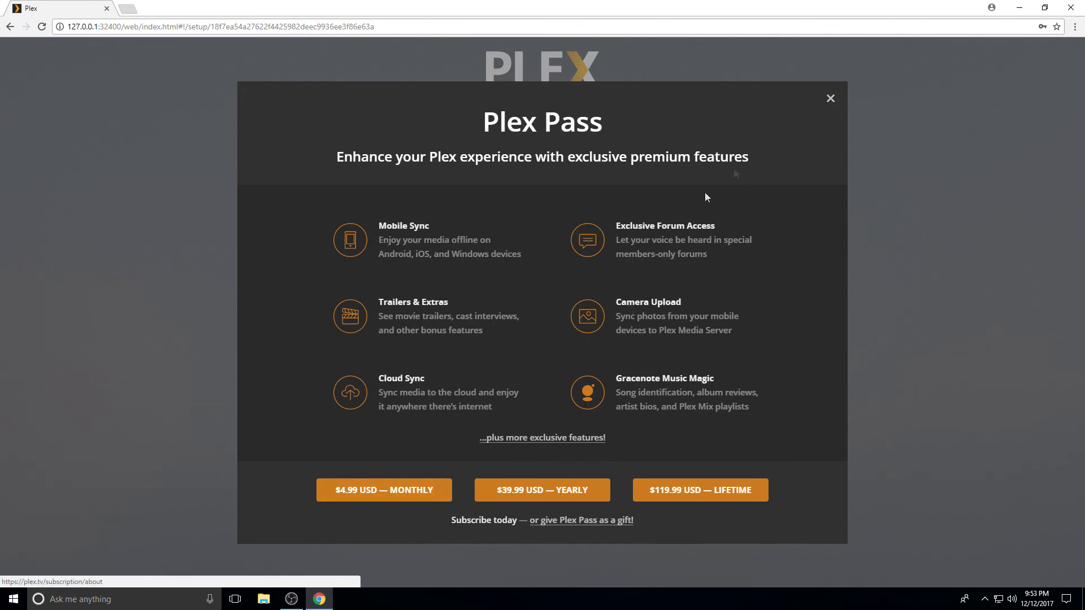
# Close the Plex Pass offer and name the server TestServer
pyautogui.click(832, 100)
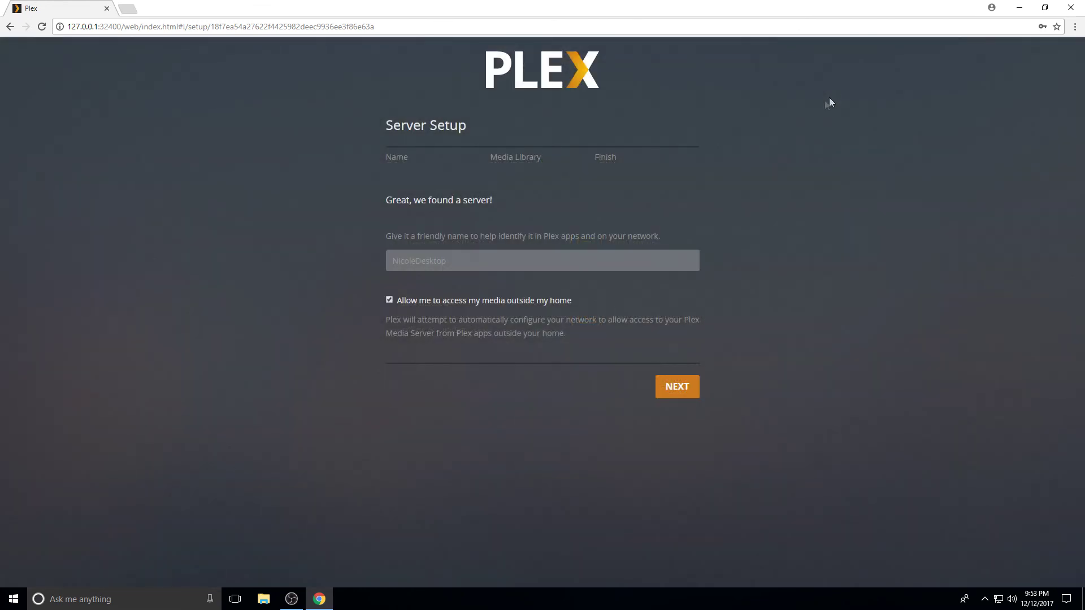
pyautogui.click(399, 259)
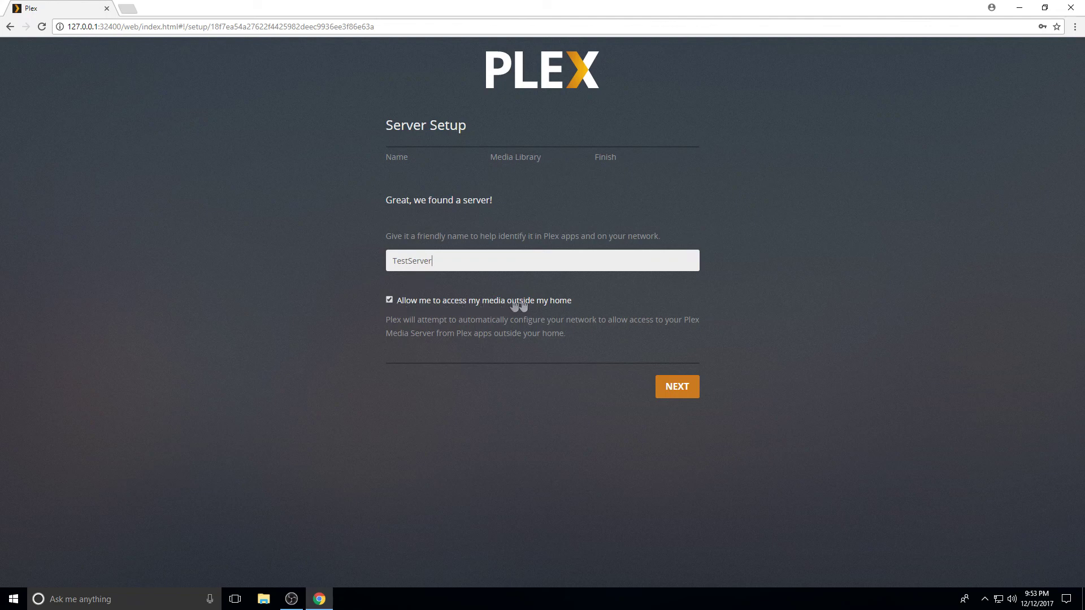
pyautogui.click(678, 389)
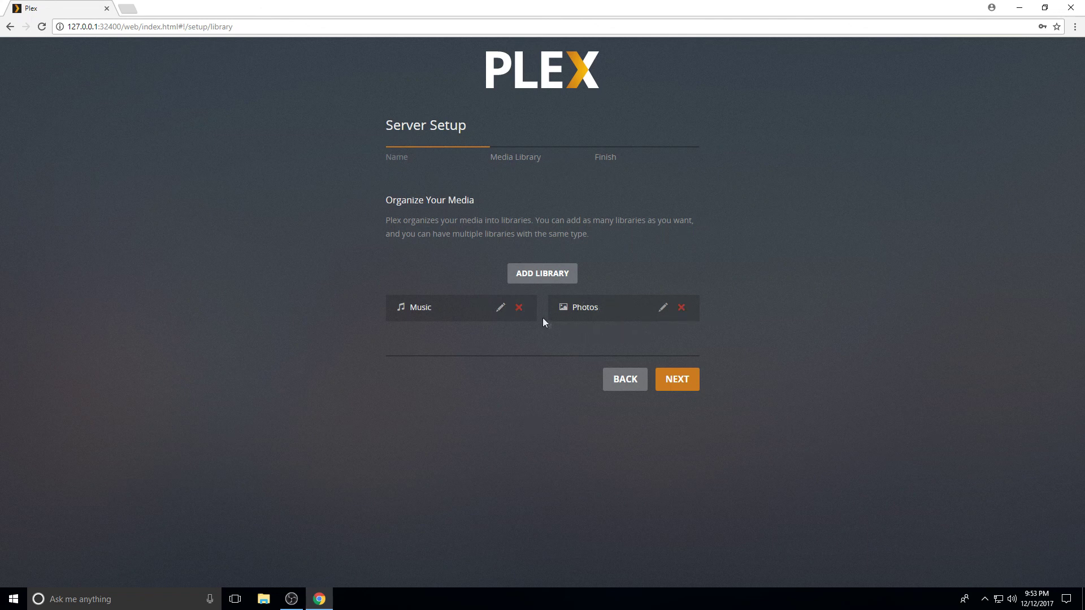
# Delete the default Music and Photos libraries, confirming each removal
pyautogui.click(519, 308)
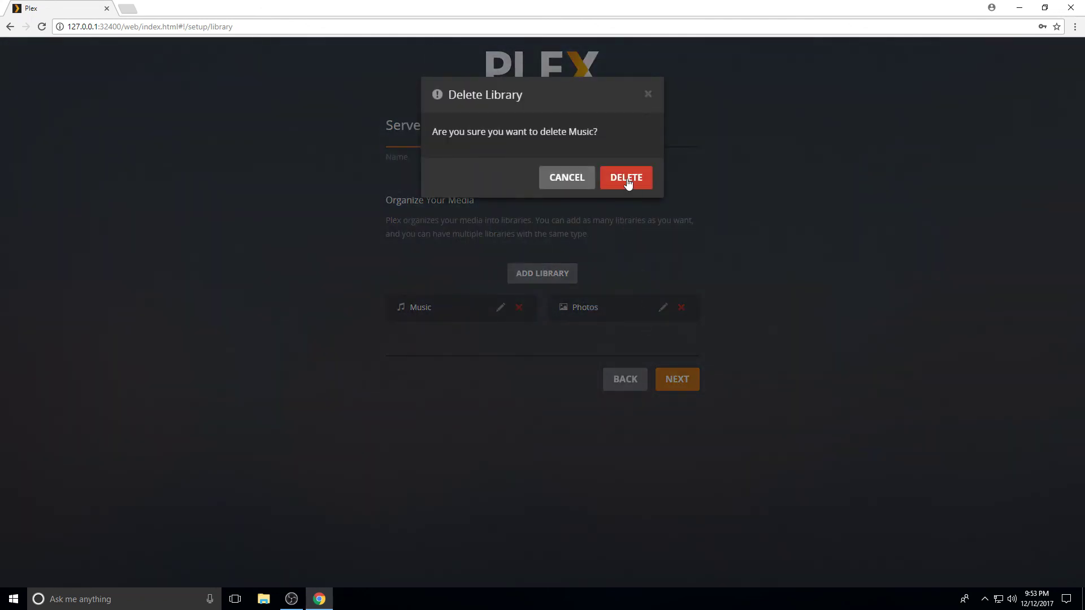
pyautogui.click(626, 179)
pyautogui.click(613, 201)
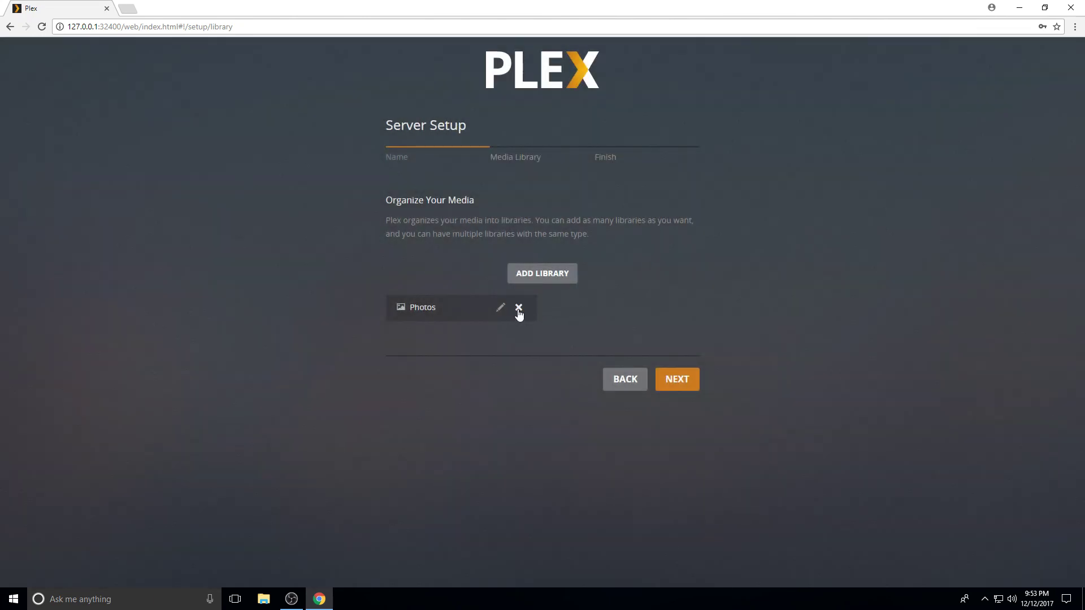
pyautogui.click(518, 309)
pyautogui.click(621, 179)
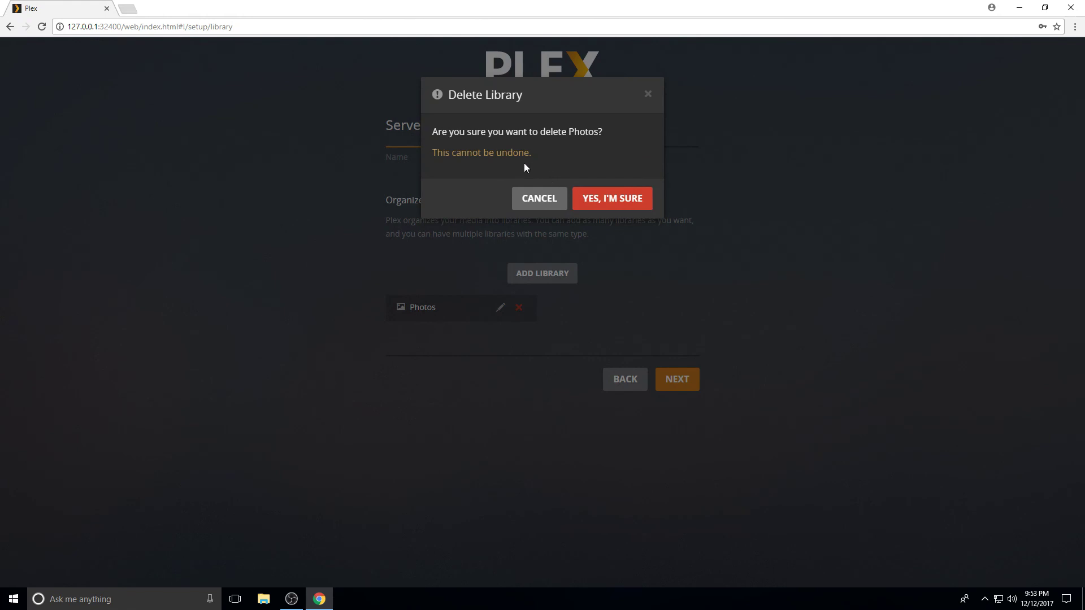
pyautogui.click(598, 203)
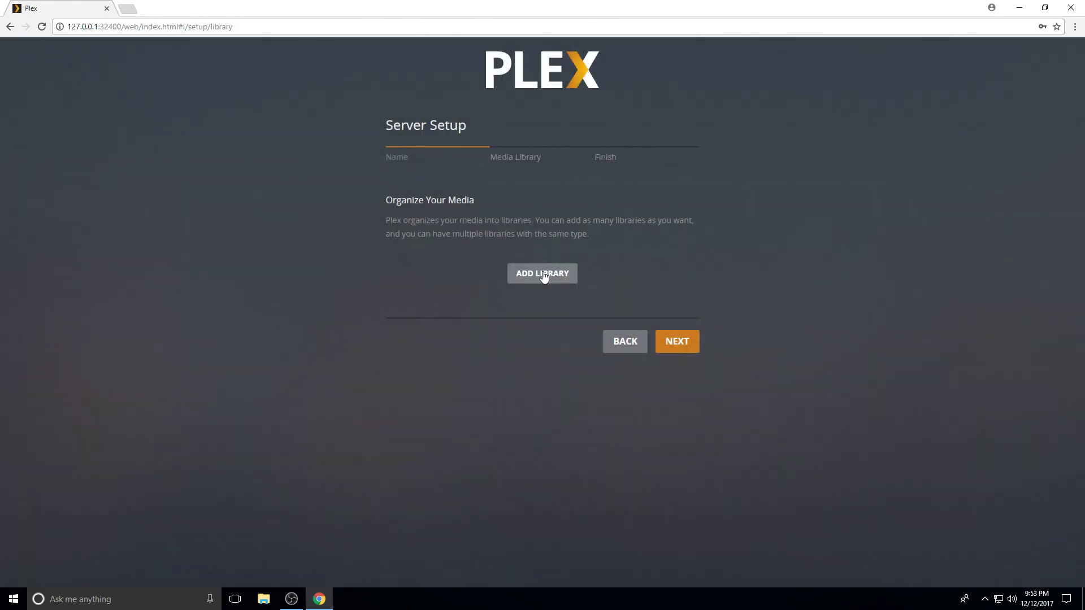
# Add a Movies library and choose the Videos folder as its media folder
pyautogui.click(542, 273)
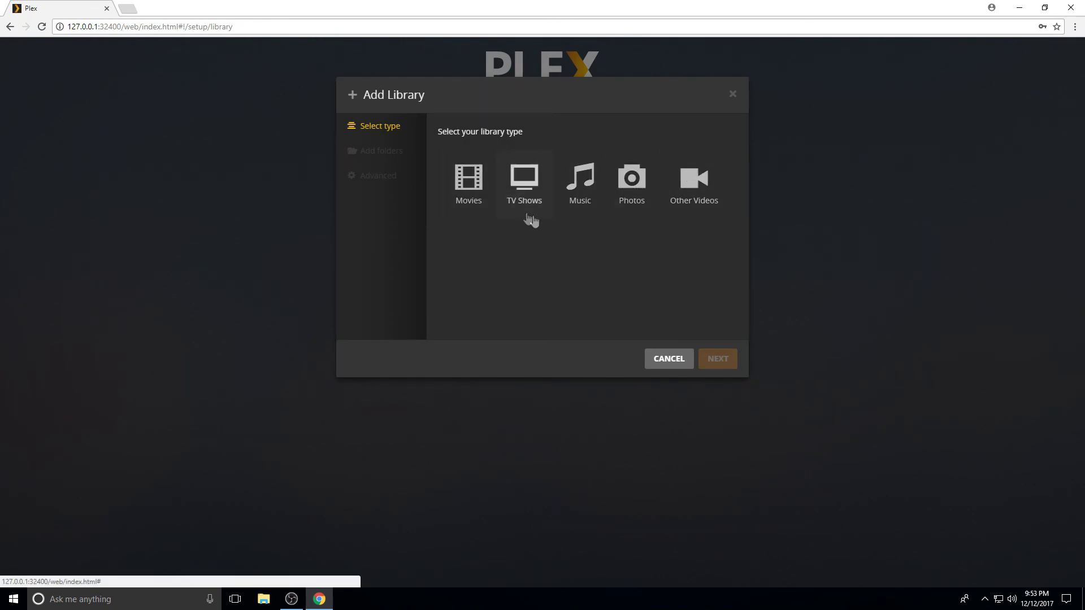
pyautogui.click(469, 184)
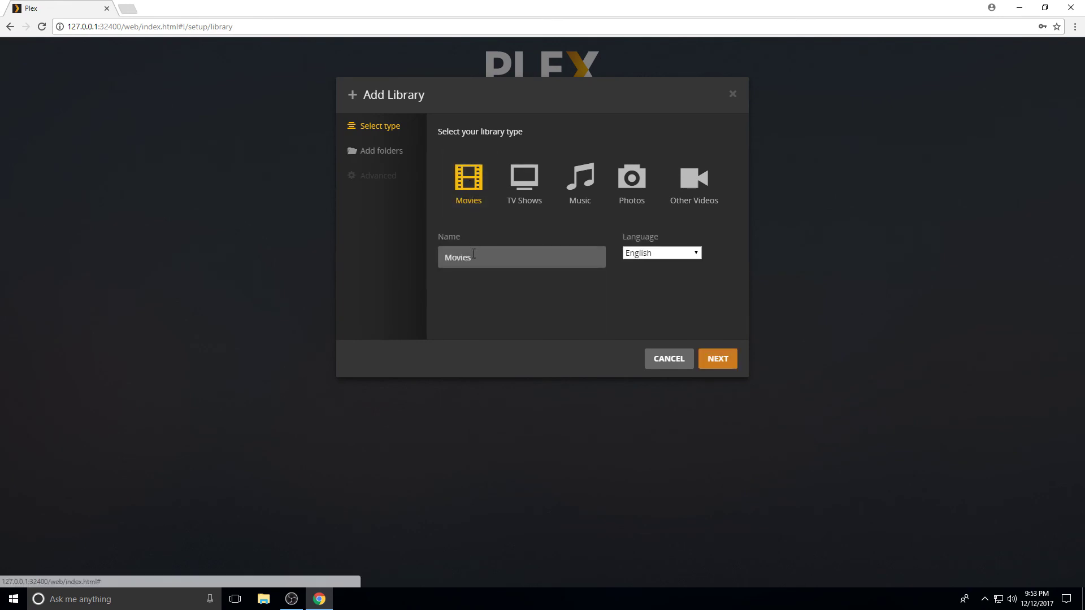
pyautogui.click(450, 258)
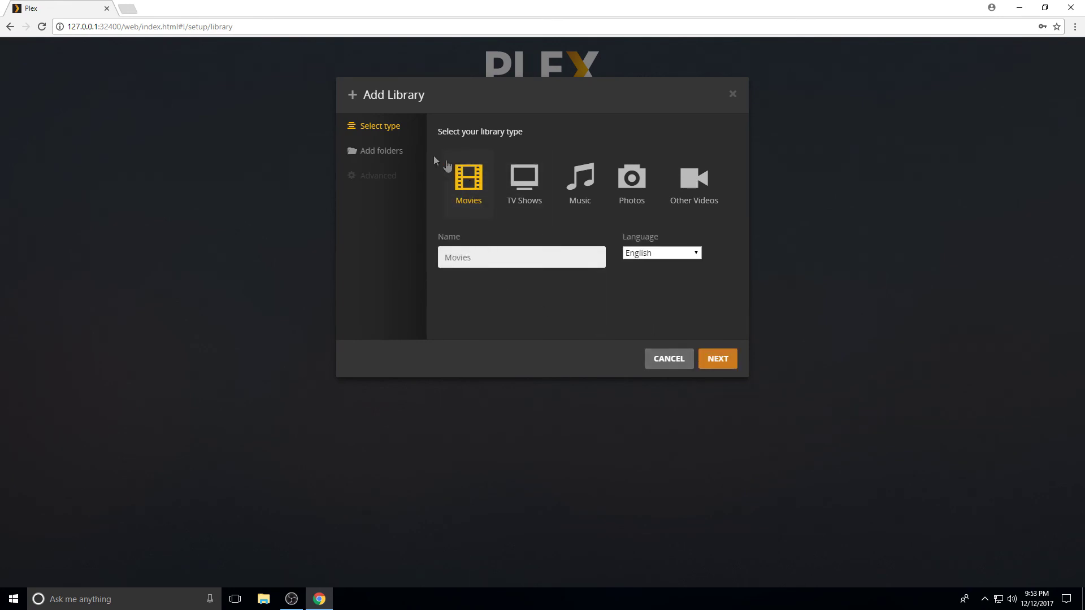
pyautogui.click(718, 357)
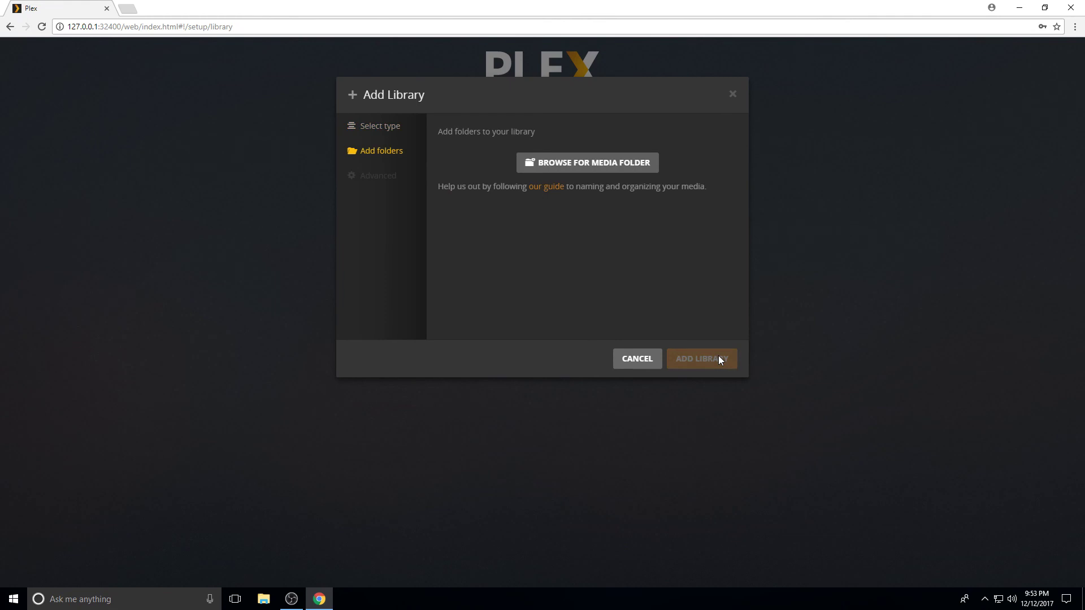
pyautogui.click(561, 164)
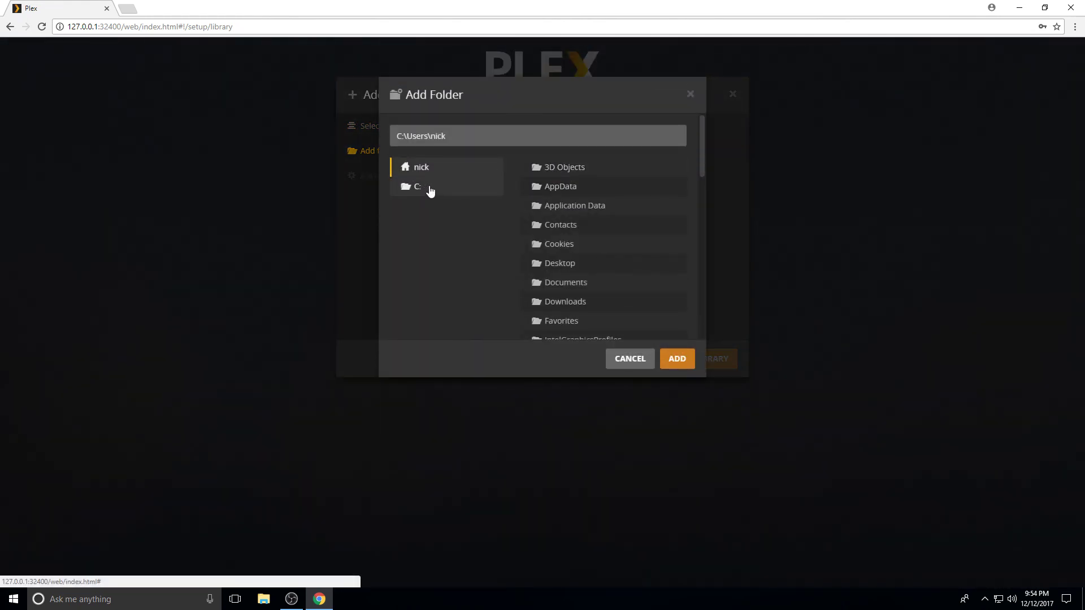
pyautogui.scroll(-1, 556, 262)
pyautogui.scroll(-3, 567, 310)
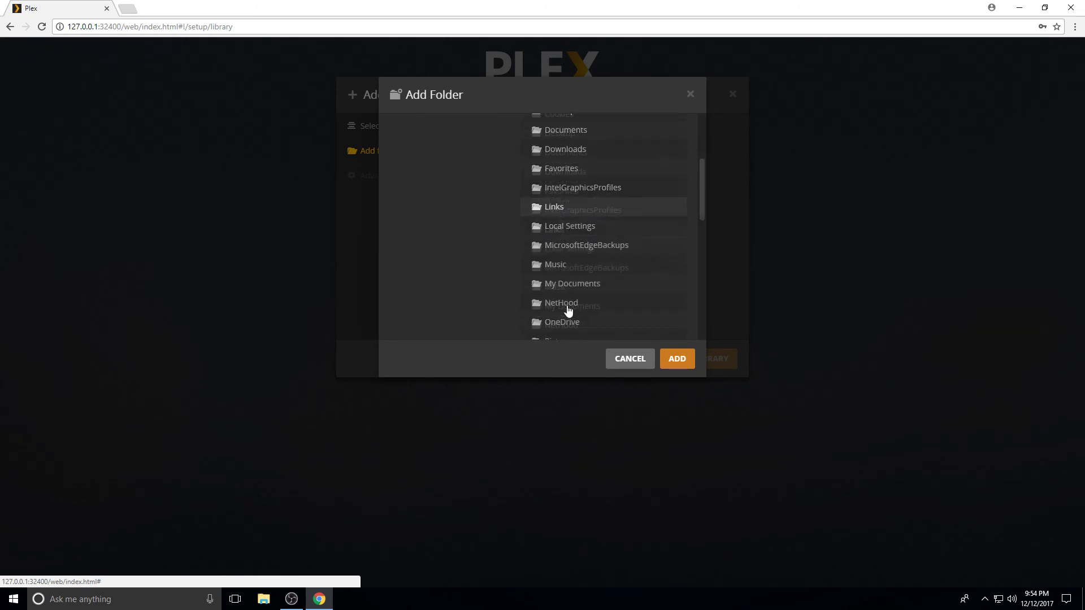
pyautogui.scroll(-2, 568, 237)
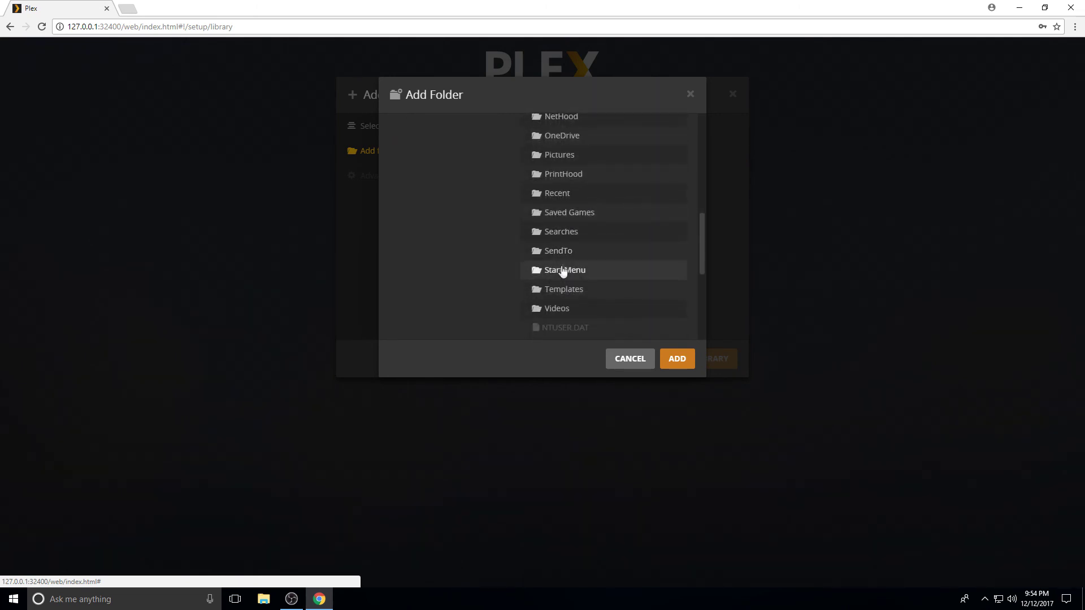
pyautogui.click(558, 308)
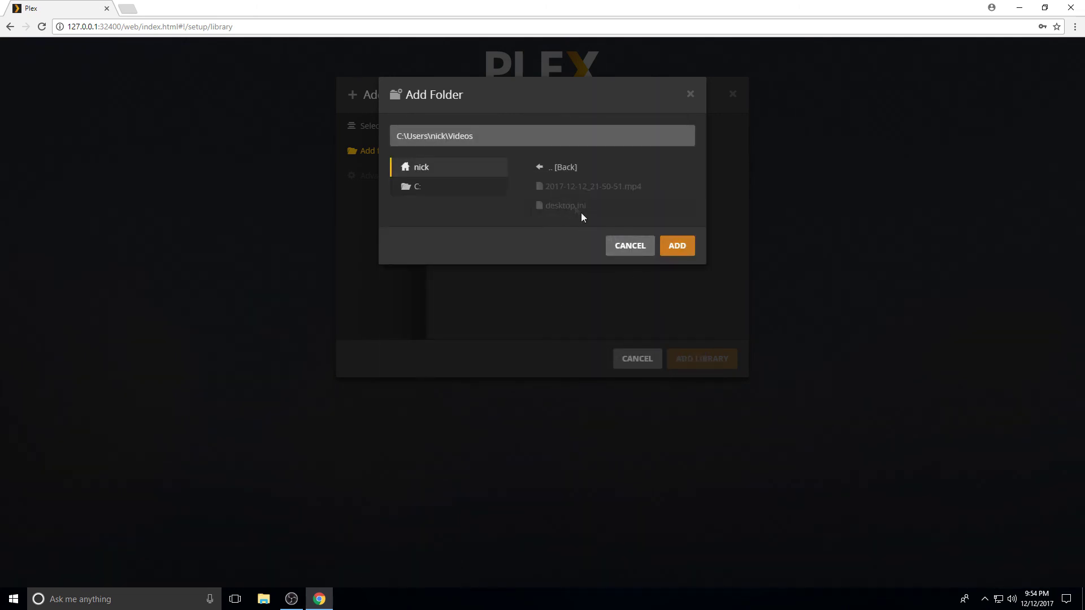
pyautogui.click(663, 249)
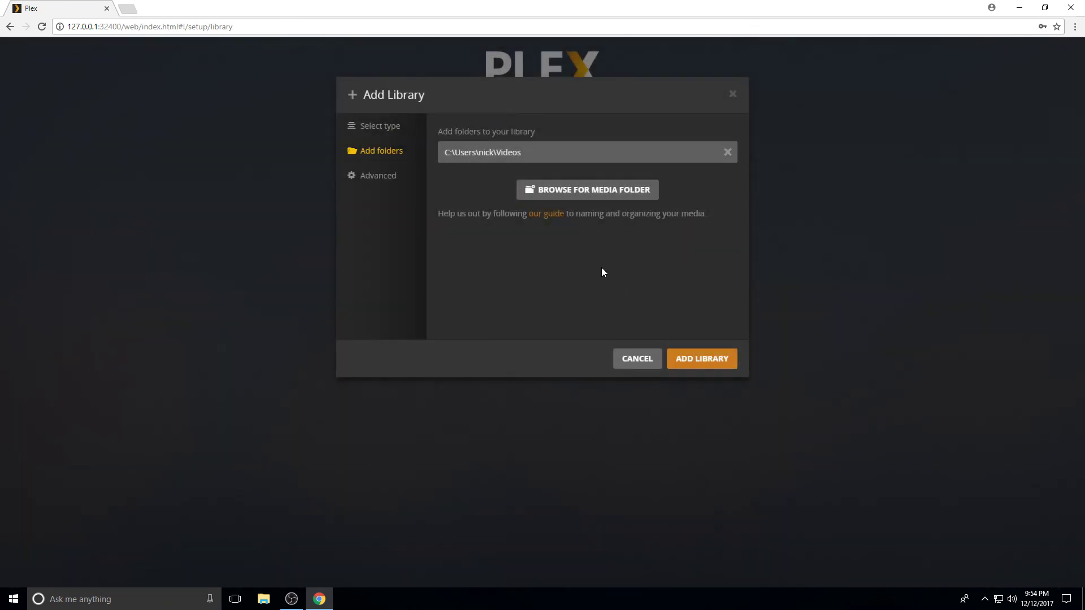
# In Advanced options, keep The Movie Database for cast and plot, Rotten Tomatoes for ratings
pyautogui.click(377, 176)
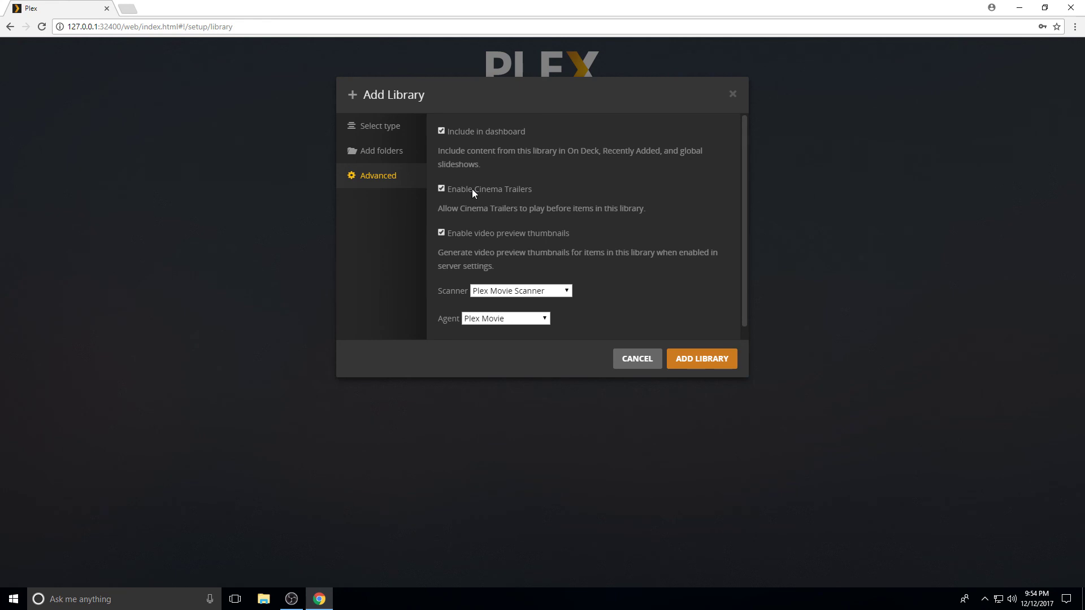
pyautogui.scroll(-5, 612, 271)
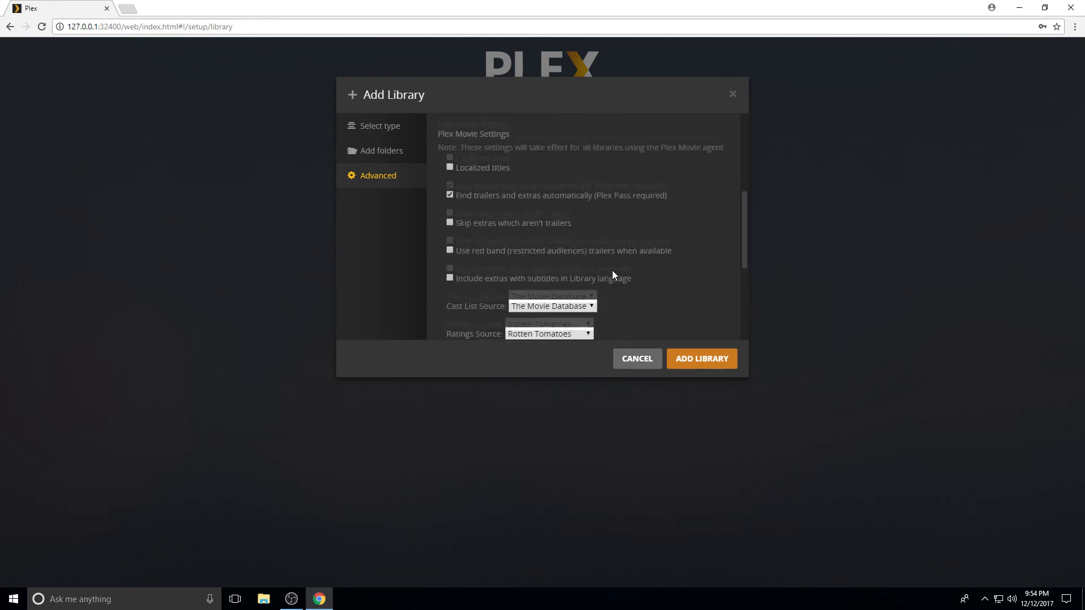
pyautogui.scroll(1, 612, 271)
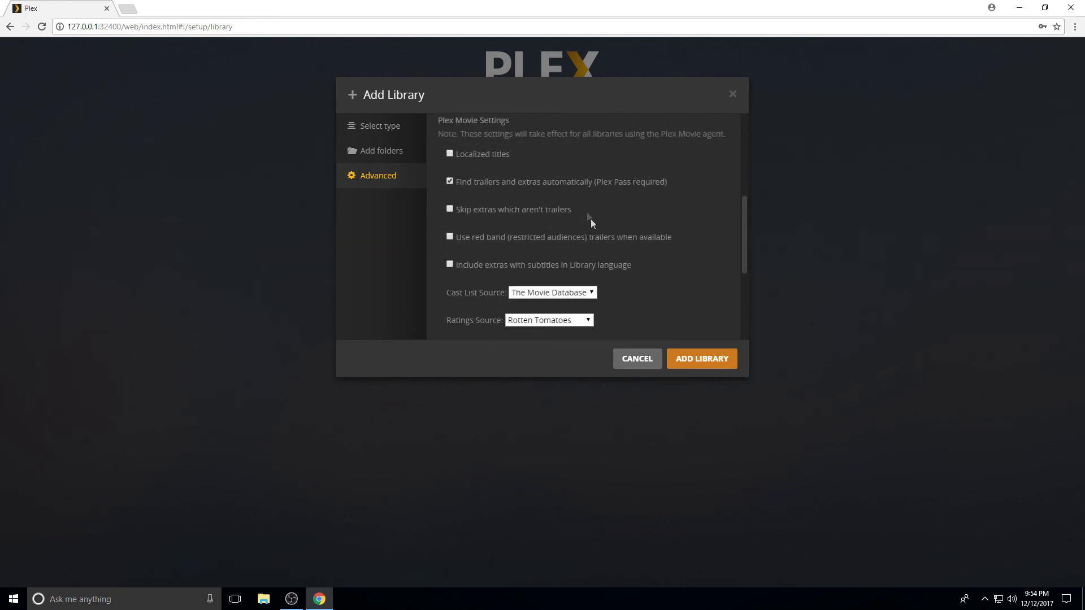
pyautogui.scroll(-1, 626, 290)
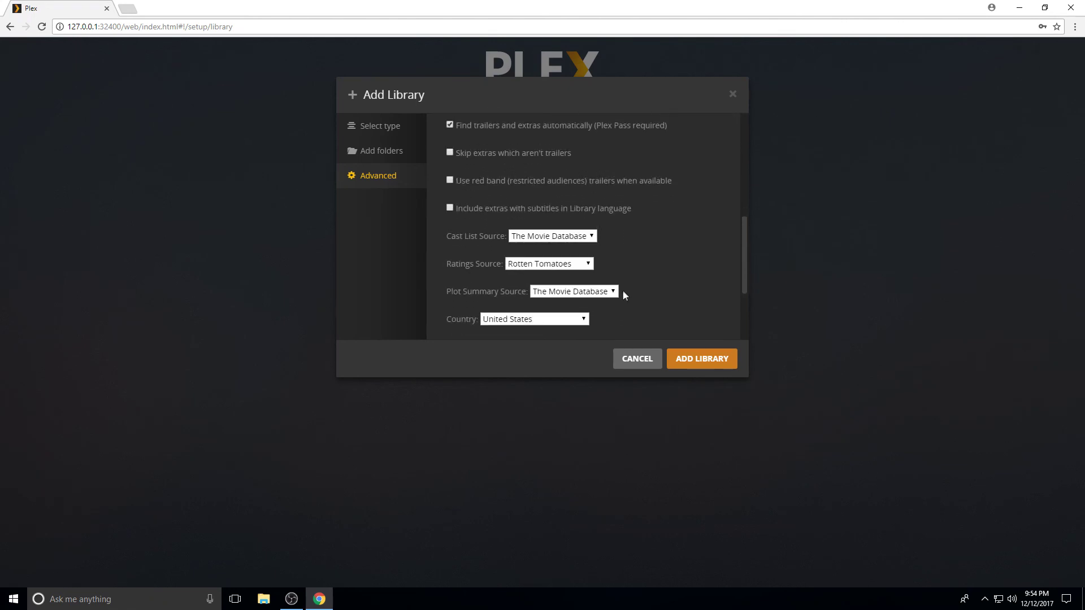
pyautogui.click(584, 238)
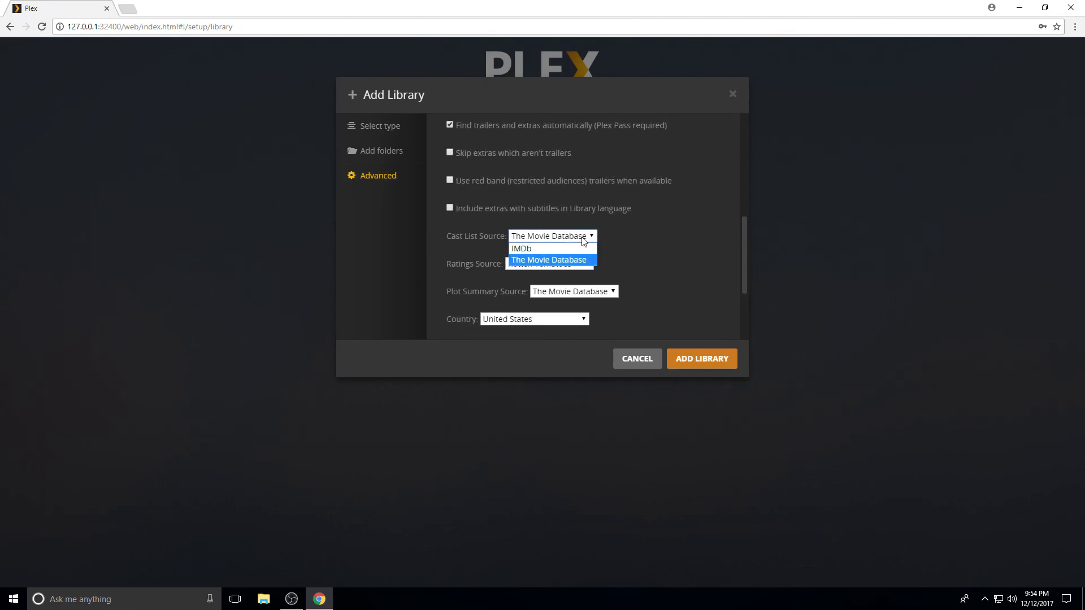
pyautogui.click(622, 247)
pyautogui.click(580, 263)
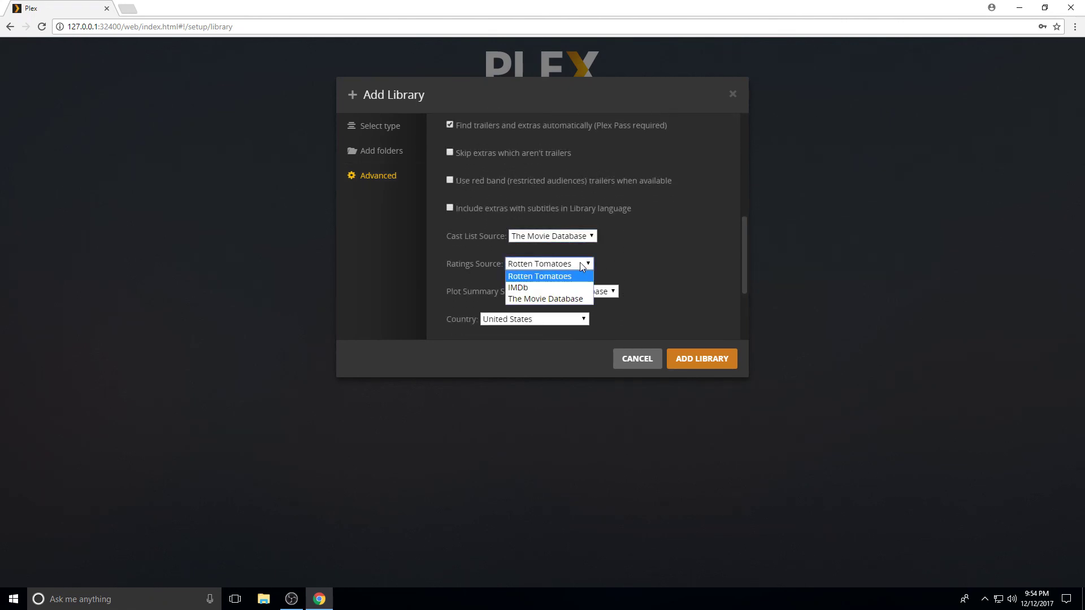
pyautogui.click(649, 260)
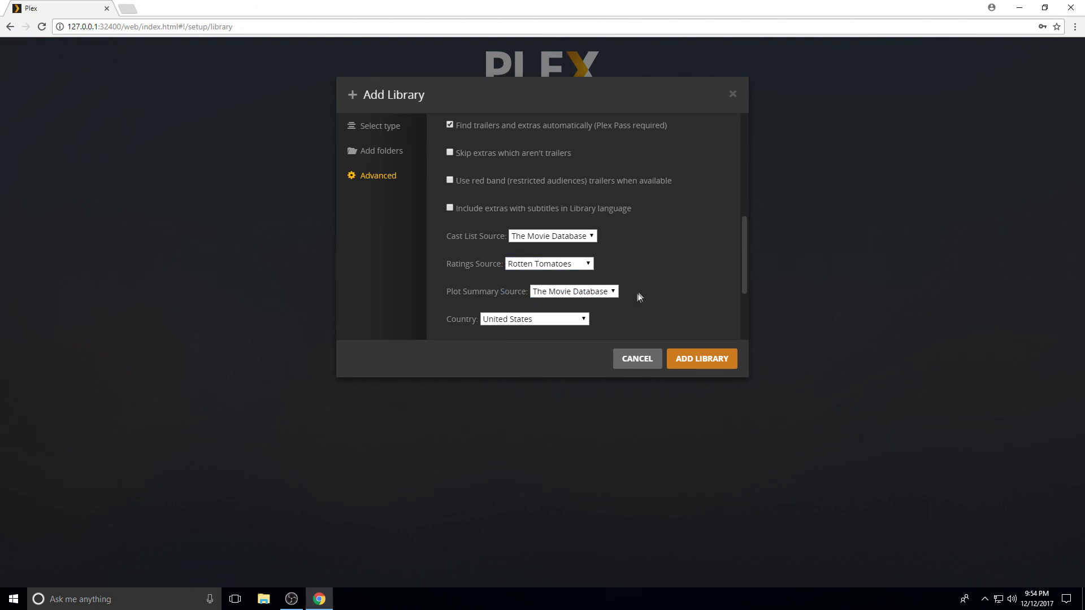
pyautogui.click(615, 292)
pyautogui.click(659, 263)
# Keep Plex Movie agent and Plex Movie Scanner, then create the Movies library
pyautogui.scroll(-3, 678, 274)
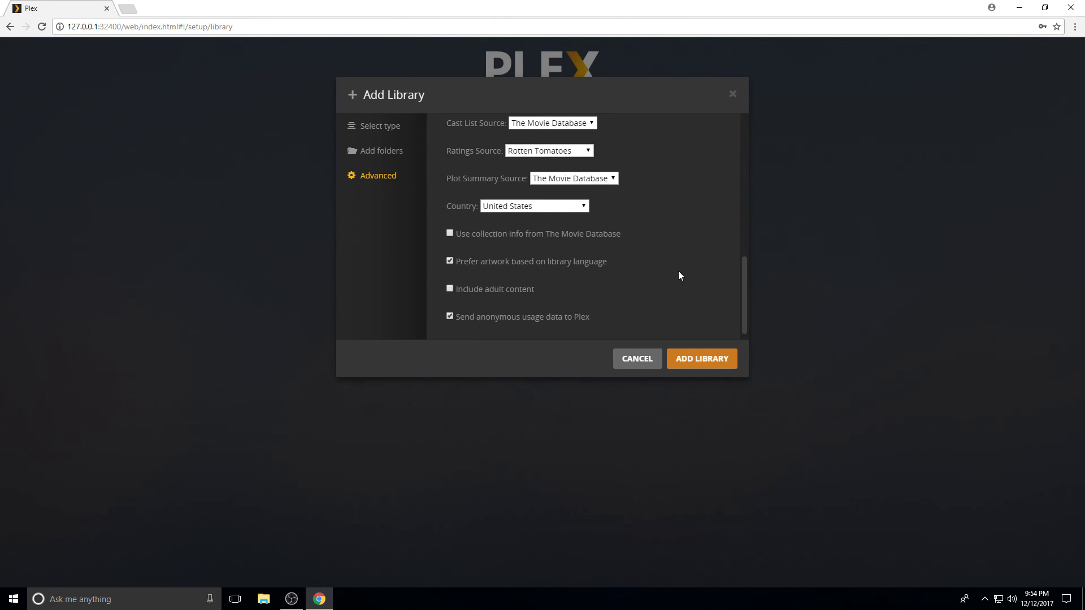
pyautogui.scroll(-1, 679, 275)
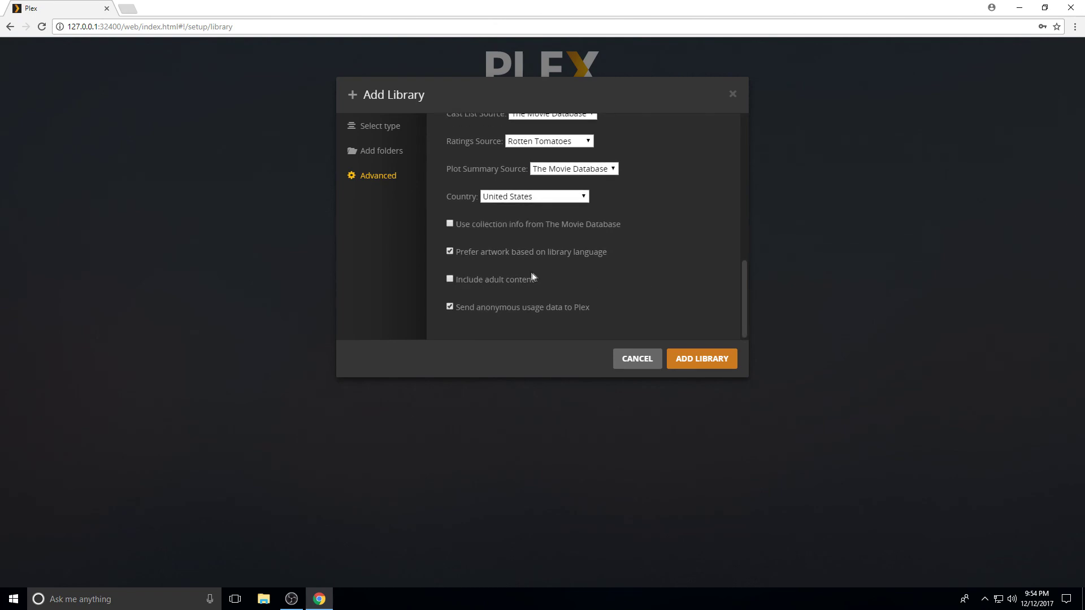
pyautogui.scroll(4, 441, 217)
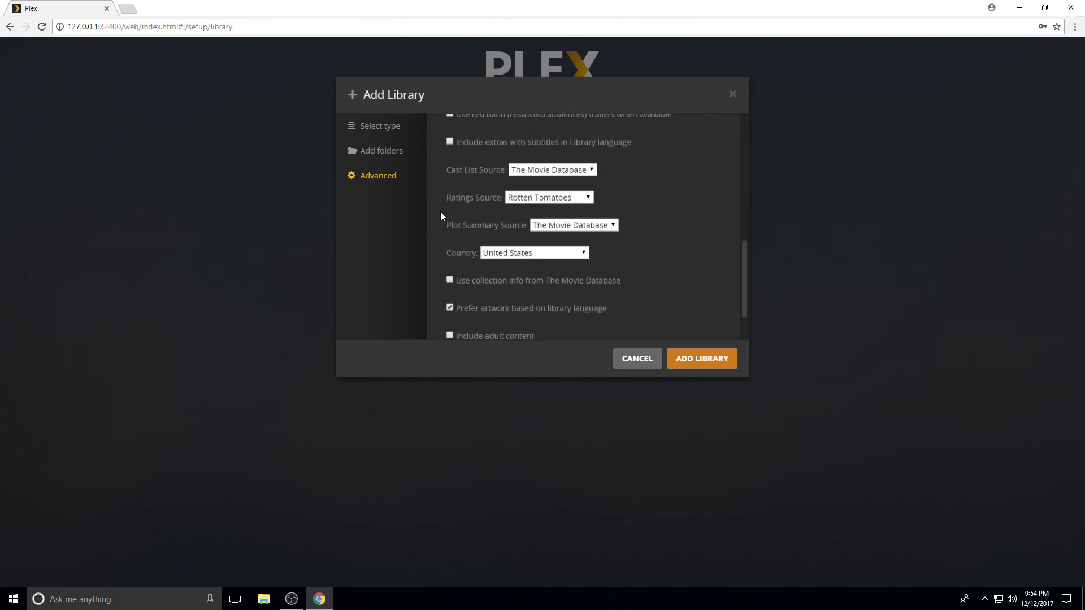
pyautogui.scroll(2, 438, 213)
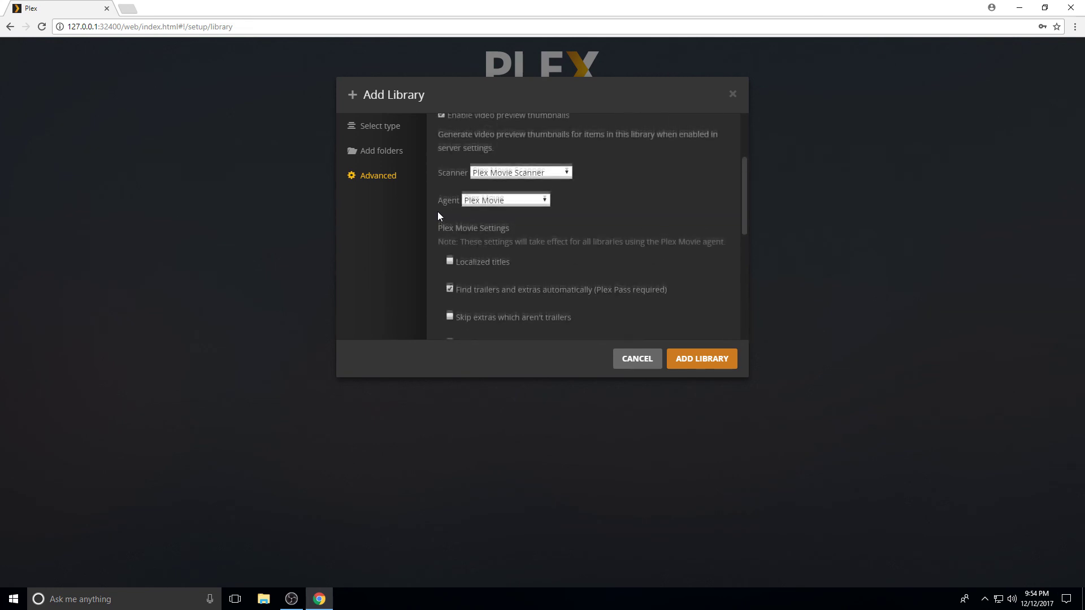
pyautogui.click(504, 253)
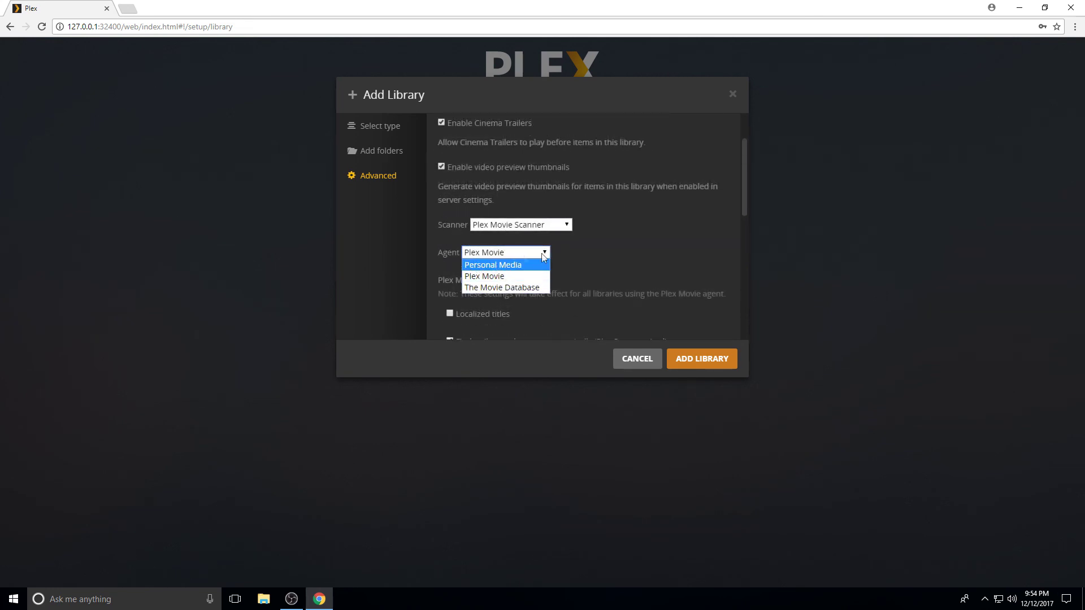
pyautogui.click(591, 260)
pyautogui.click(547, 225)
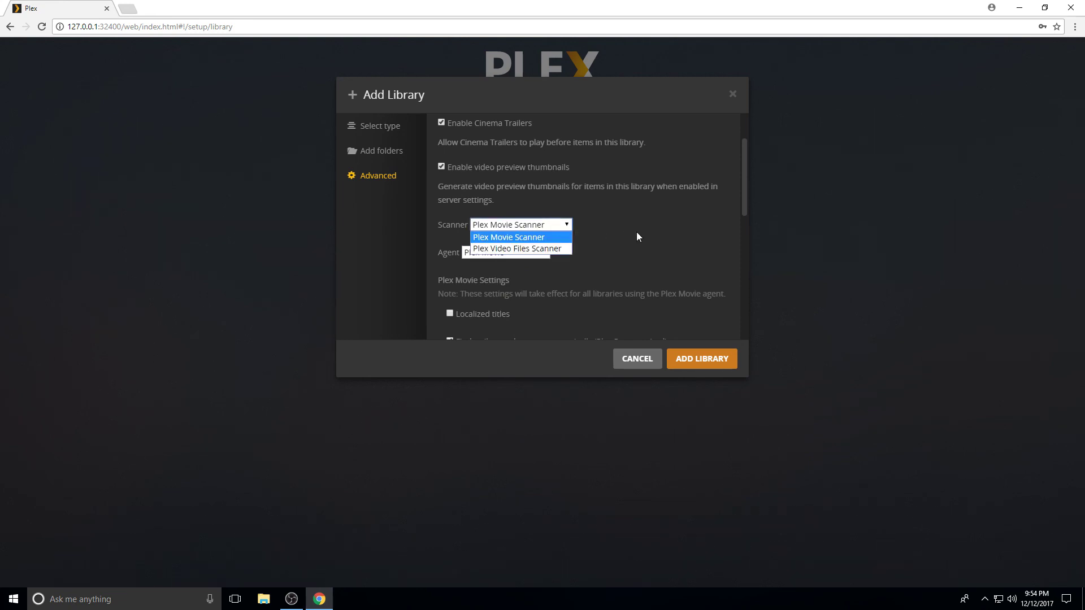
pyautogui.click(630, 215)
pyautogui.scroll(2, 634, 220)
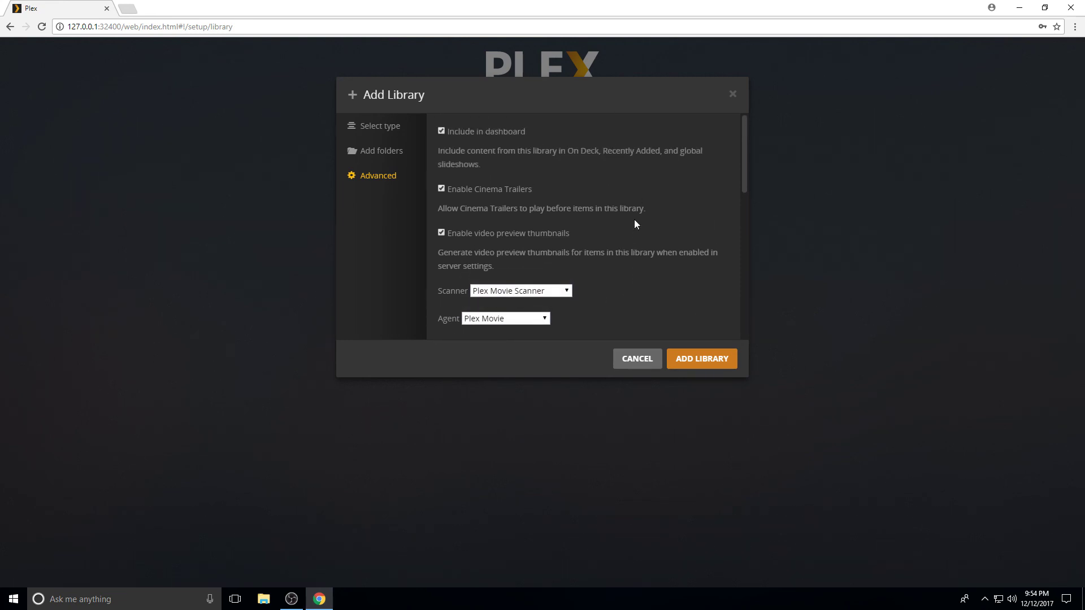
pyautogui.click(694, 359)
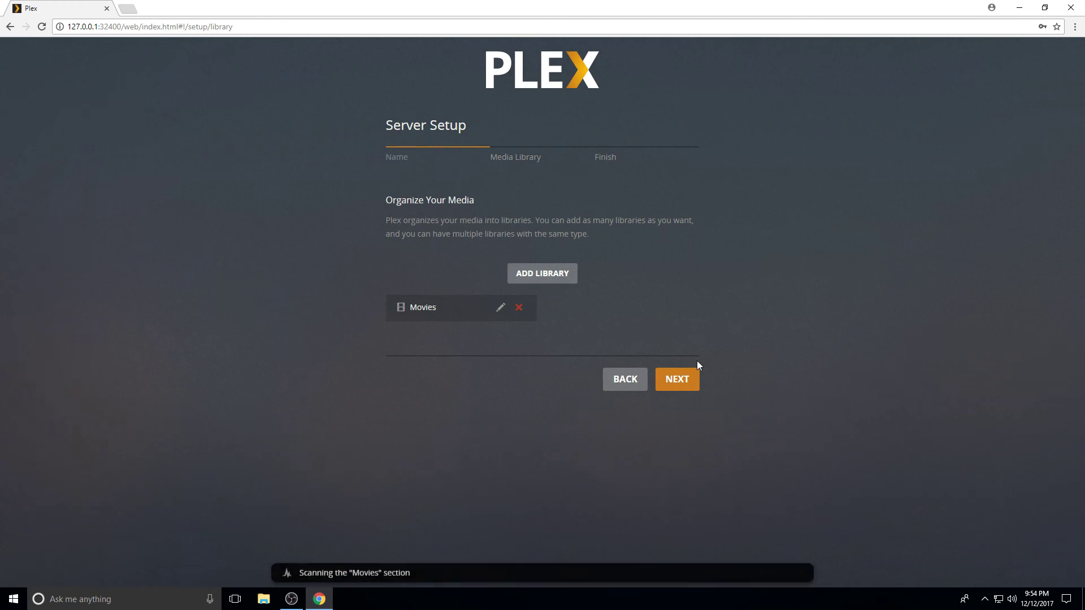
# Add a TV Shows library with My Documents as its media folder
pyautogui.click(541, 274)
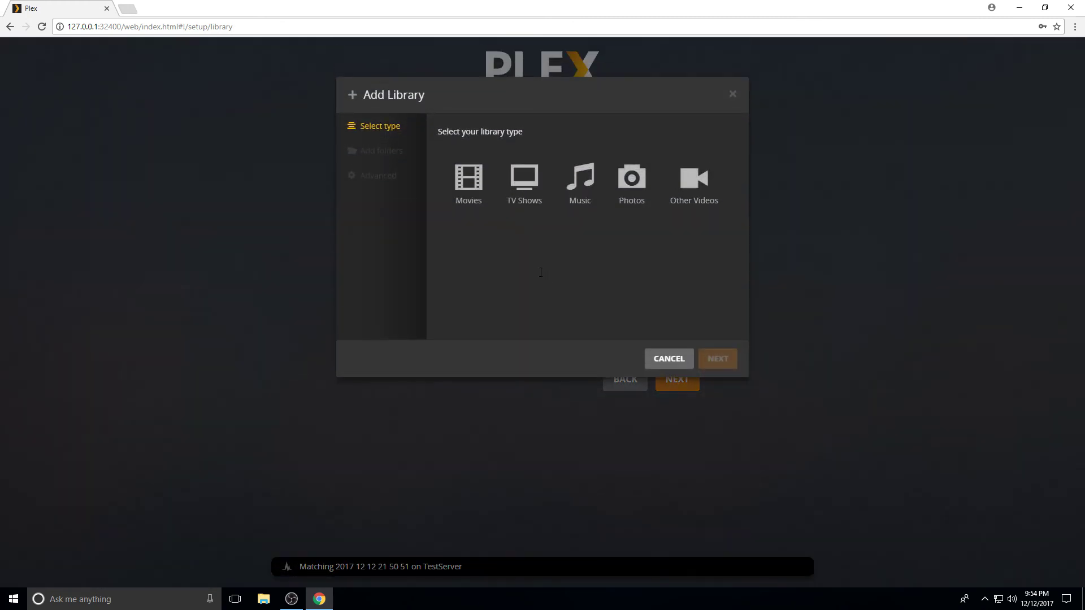
pyautogui.click(523, 192)
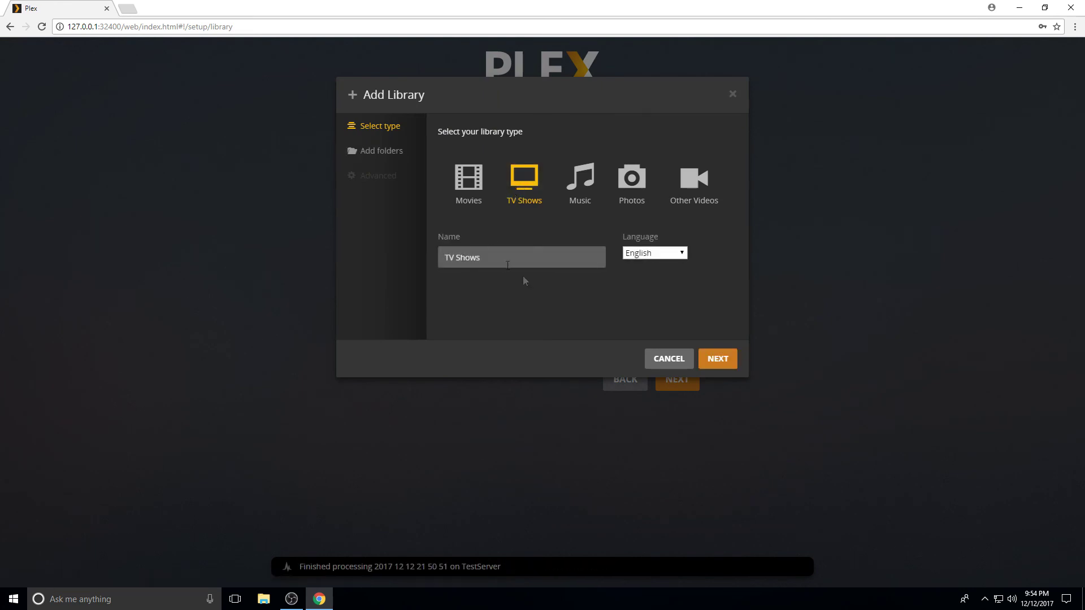
pyautogui.click(718, 365)
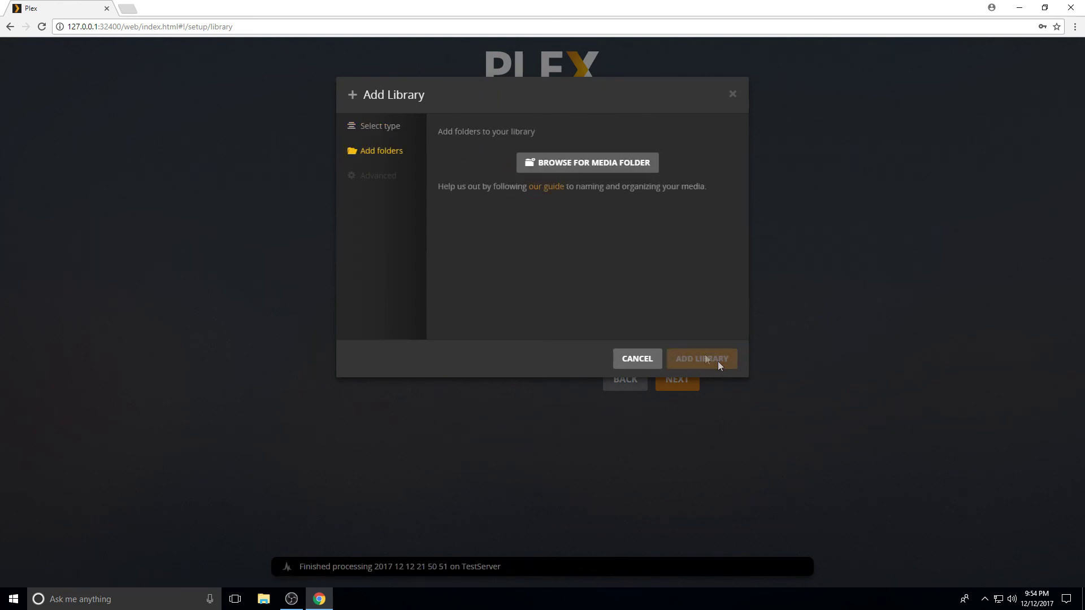
pyautogui.click(567, 165)
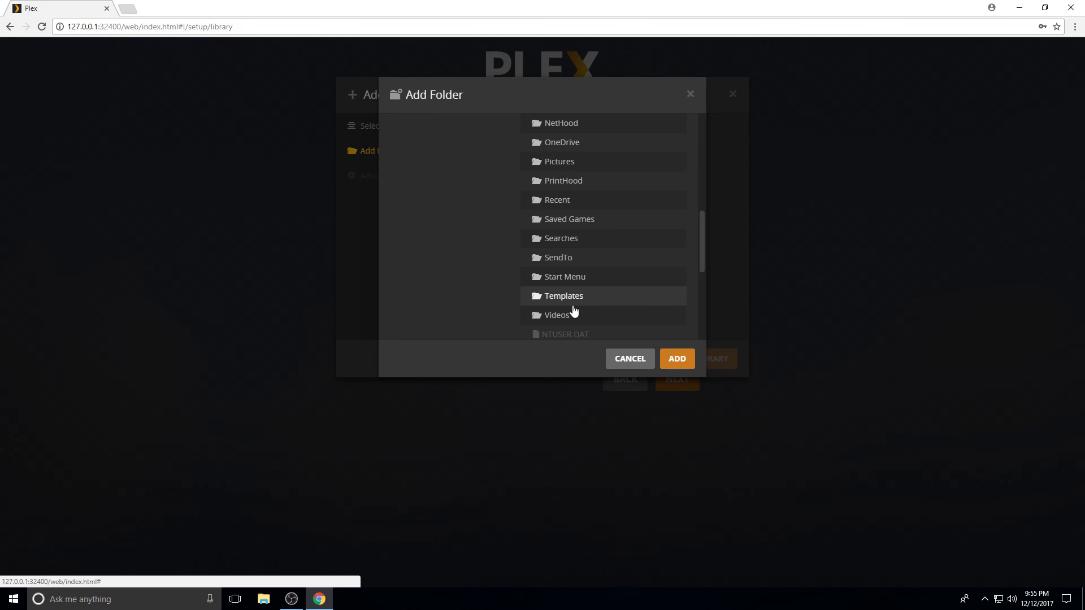
pyautogui.scroll(2, 572, 310)
pyautogui.scroll(4, 572, 311)
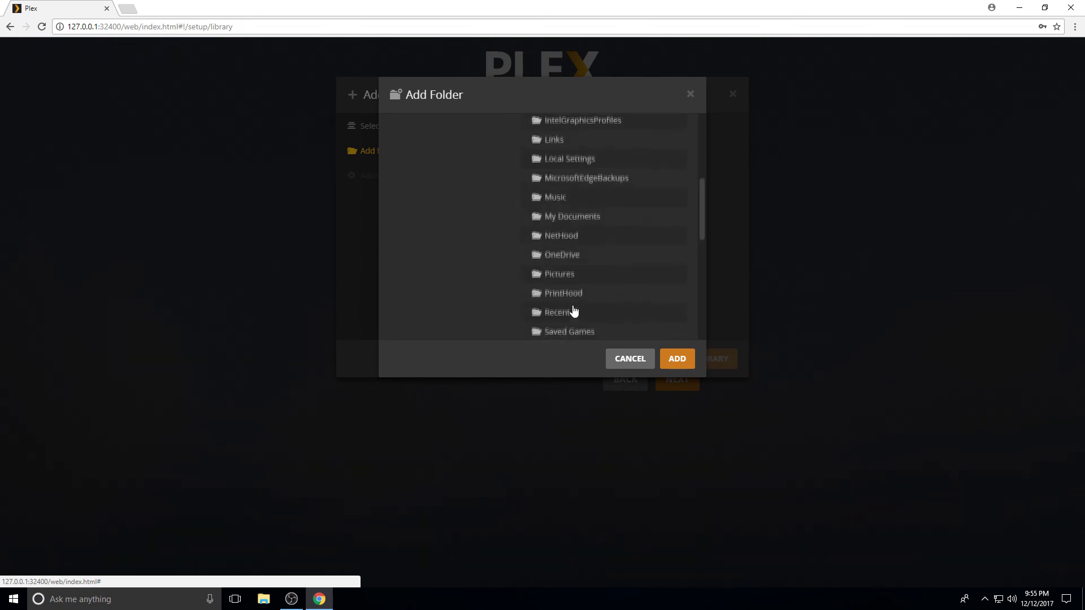
pyautogui.click(571, 281)
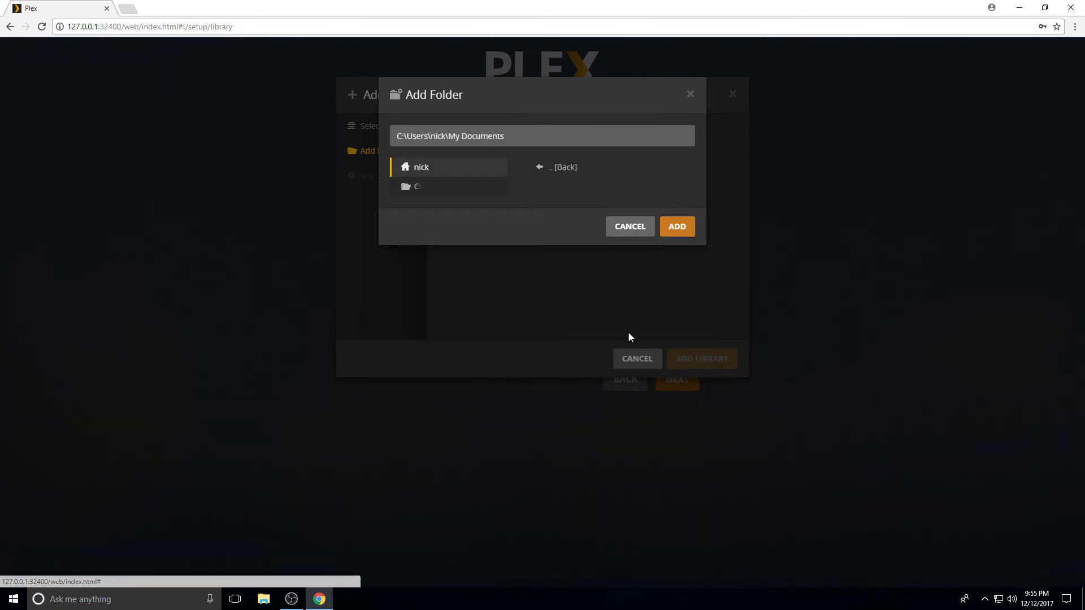
pyautogui.click(677, 226)
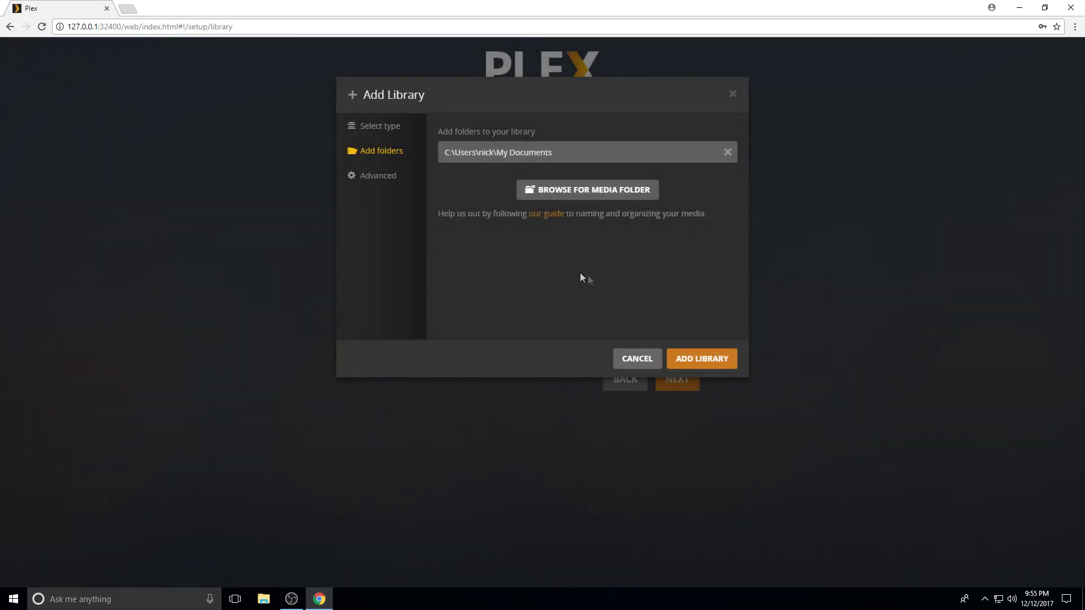
# Keep seasons set to Show and TheTVDB as agent, then create the TV Shows library
pyautogui.click(387, 179)
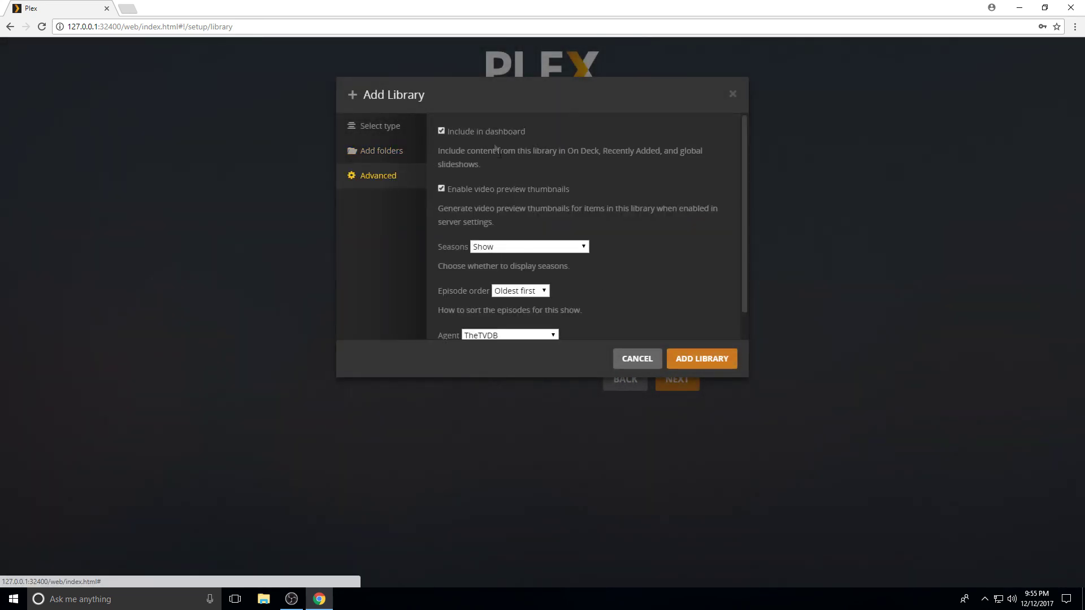
pyautogui.scroll(-1, 606, 258)
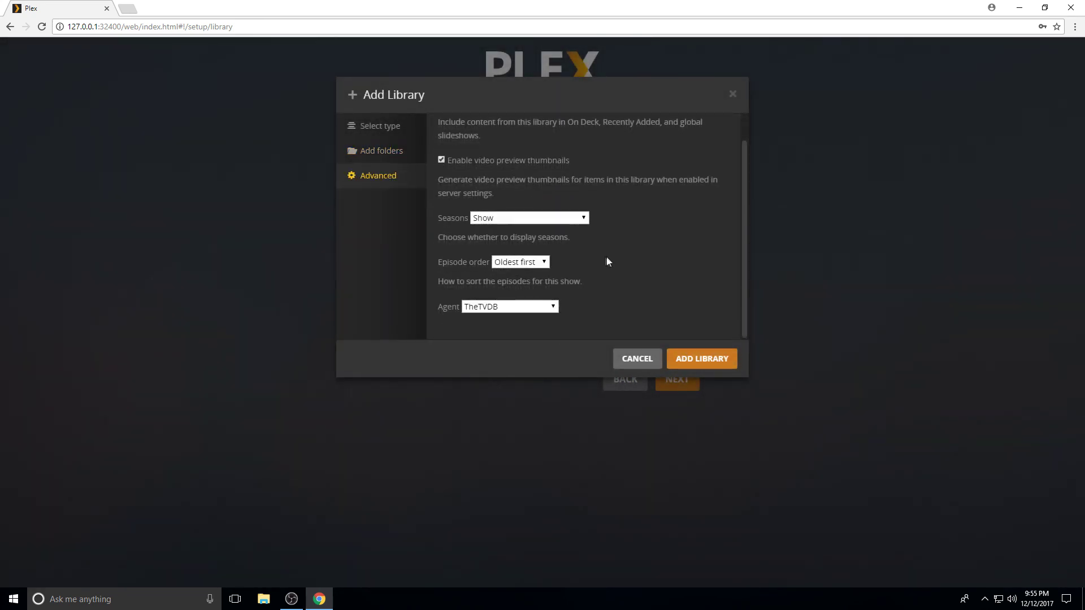
pyautogui.click(559, 219)
pyautogui.click(564, 220)
pyautogui.click(565, 219)
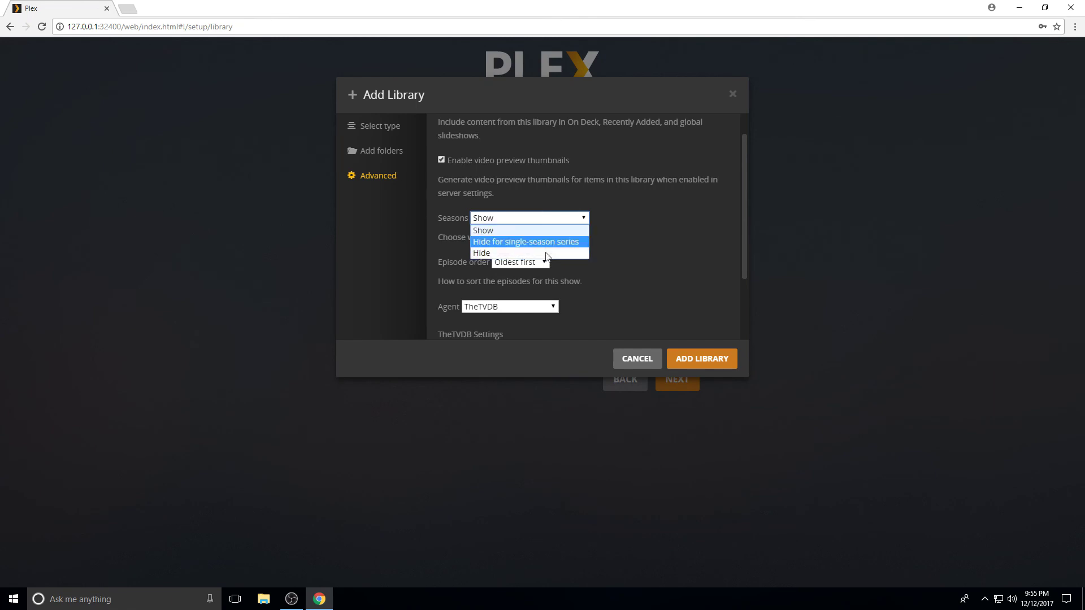
pyautogui.click(567, 229)
pyautogui.scroll(-2, 622, 246)
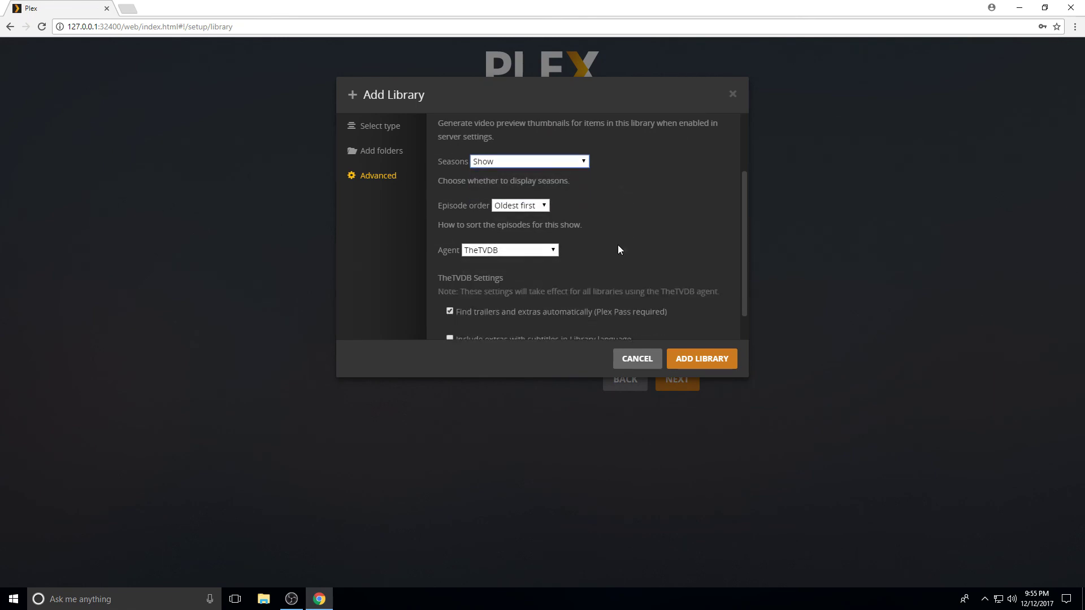
pyautogui.click(548, 251)
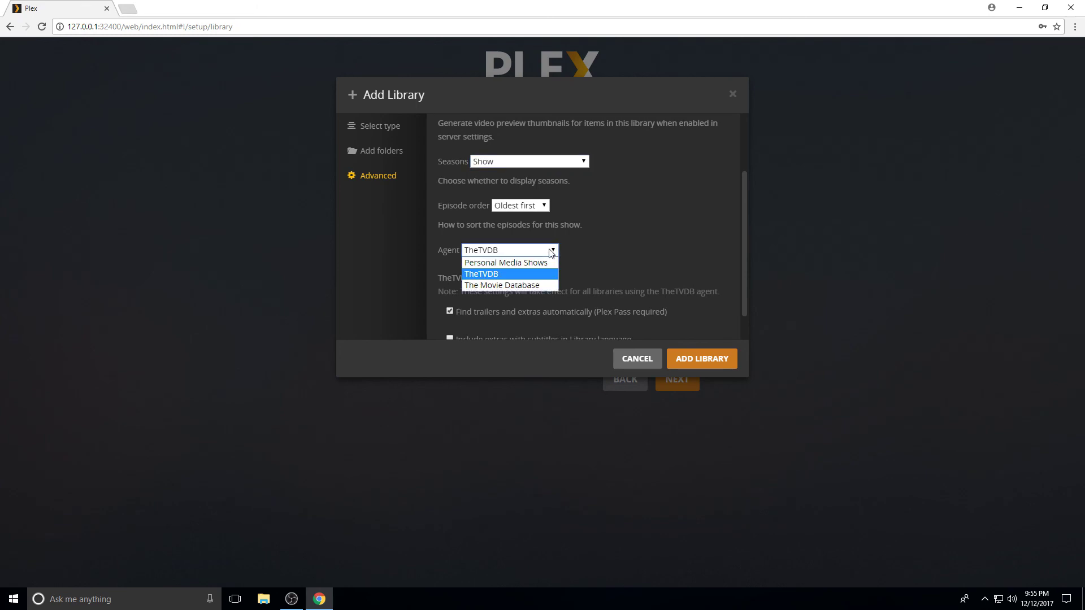
pyautogui.click(536, 277)
pyautogui.click(520, 250)
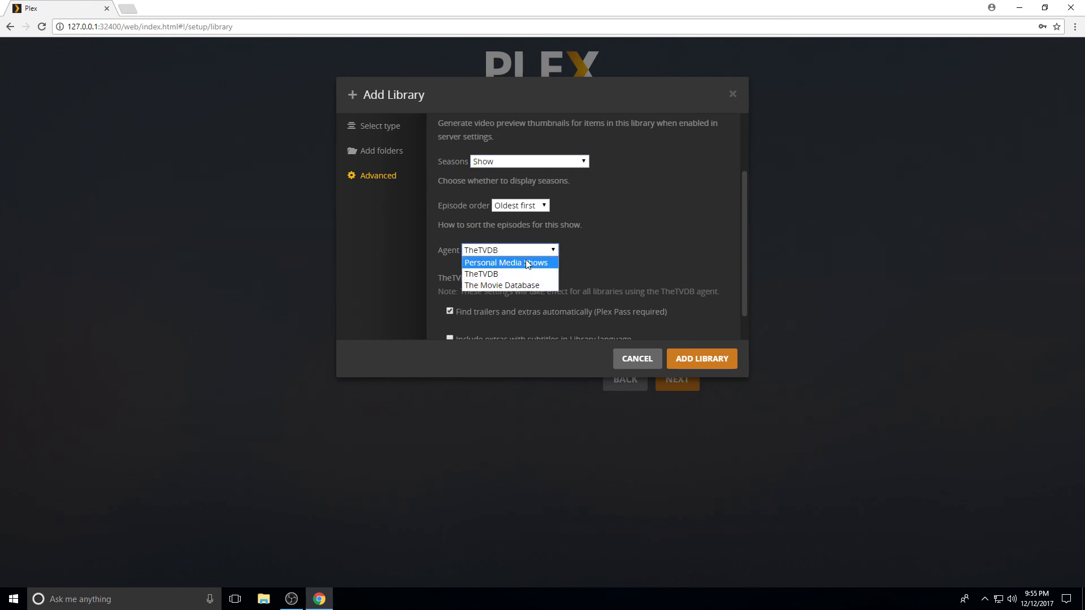
pyautogui.click(497, 274)
pyautogui.scroll(-1, 693, 253)
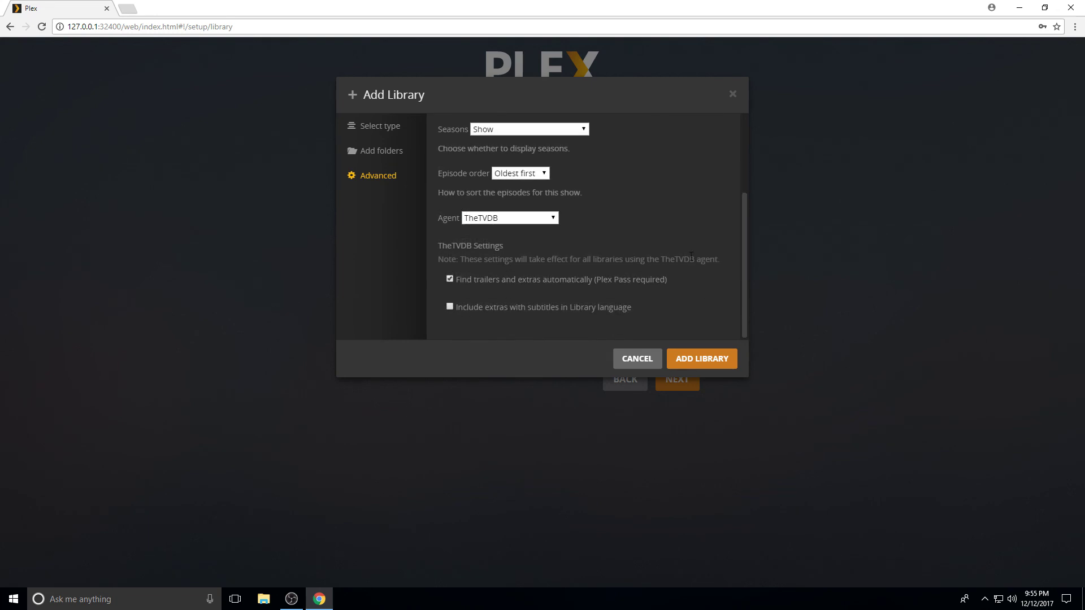
pyautogui.click(699, 359)
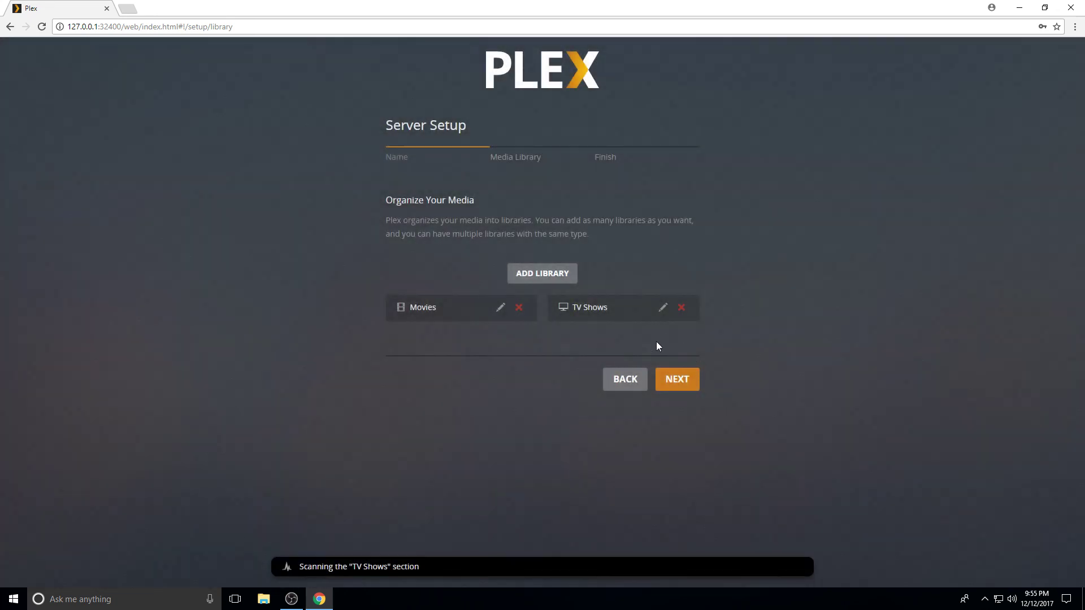
pyautogui.click(673, 382)
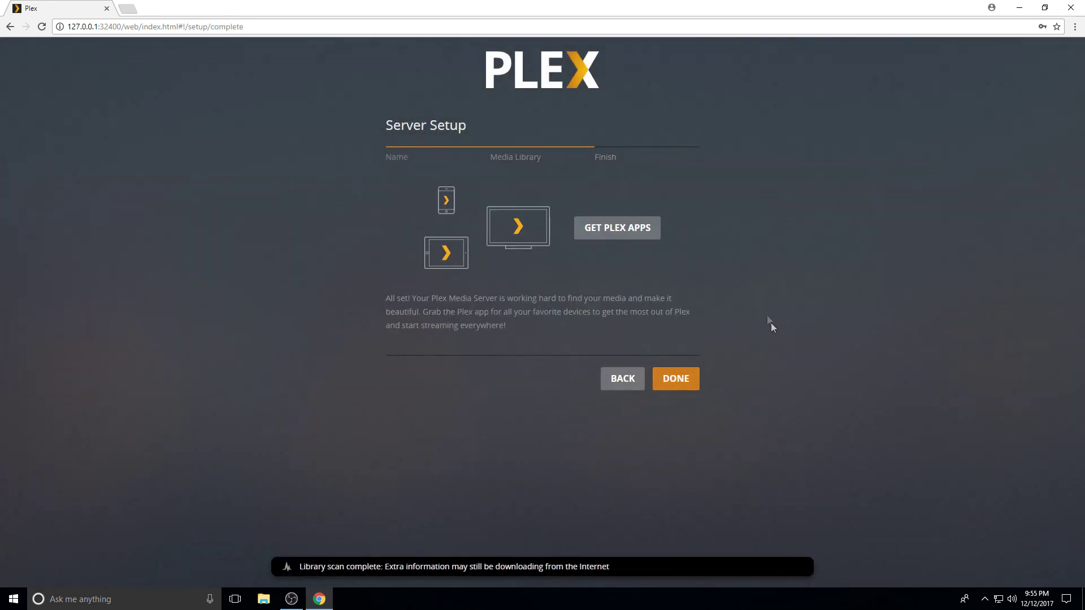
pyautogui.click(679, 382)
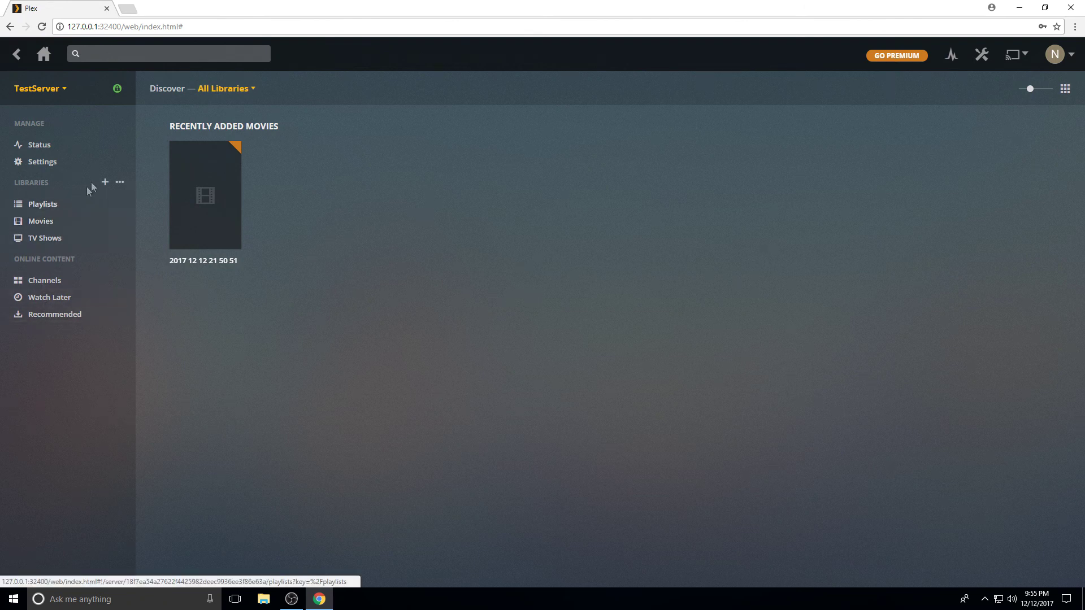
pyautogui.click(105, 182)
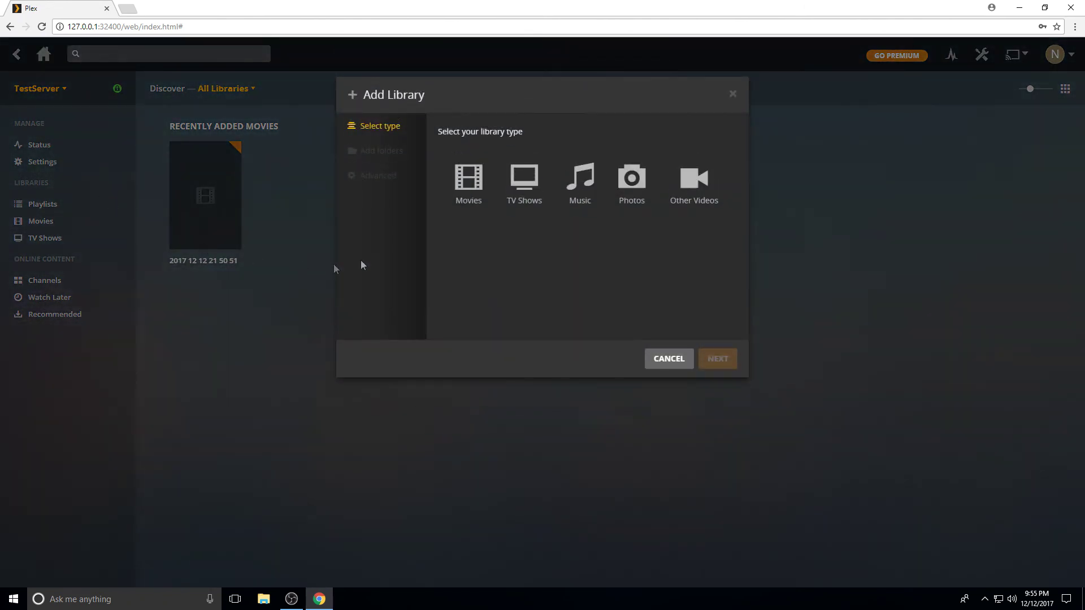
pyautogui.click(678, 366)
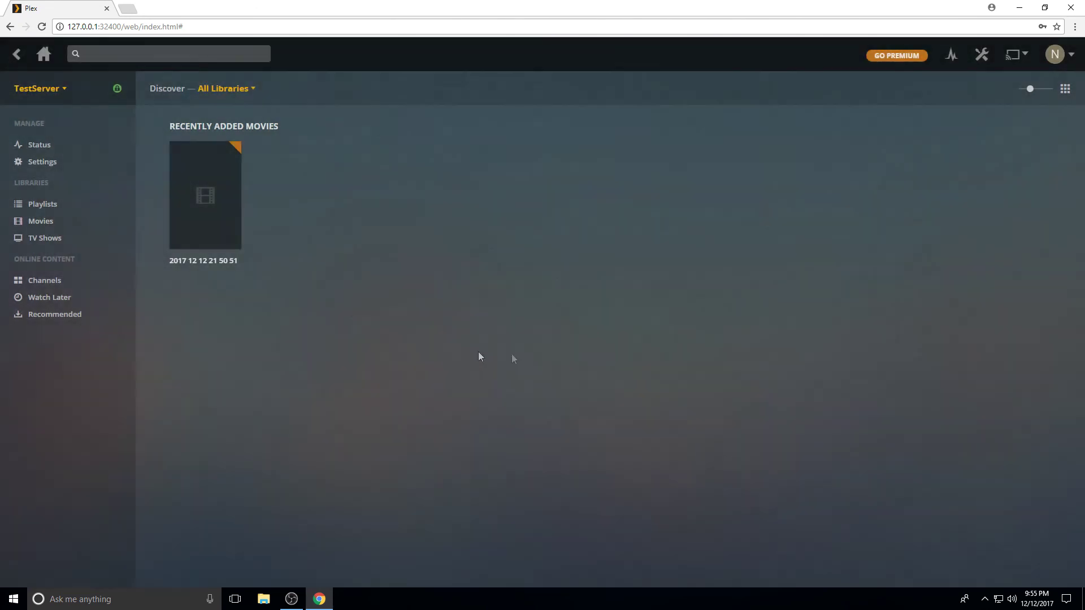
pyautogui.click(57, 93)
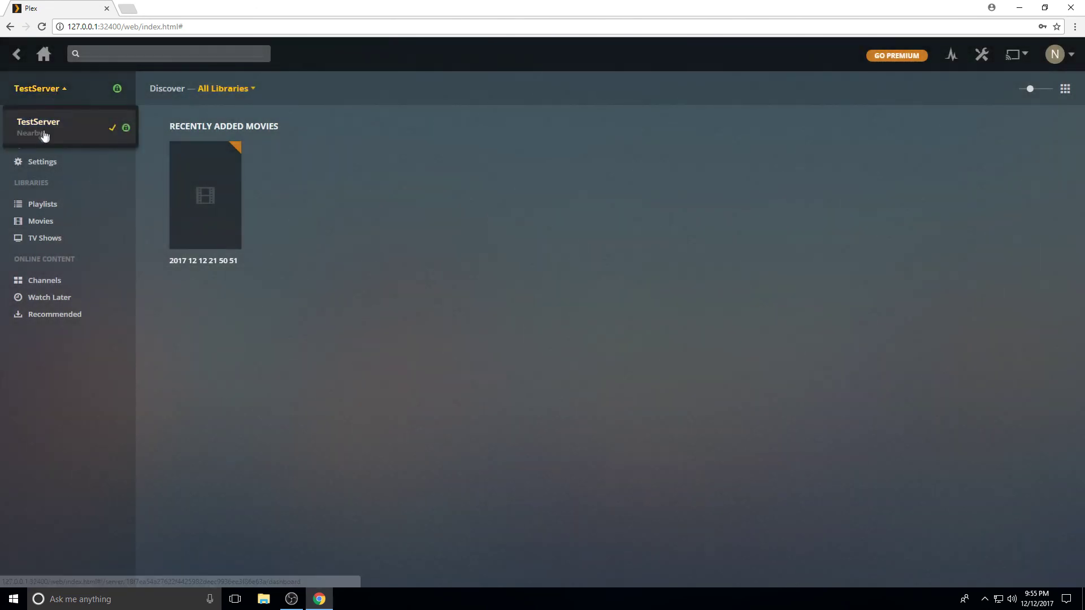
pyautogui.click(191, 349)
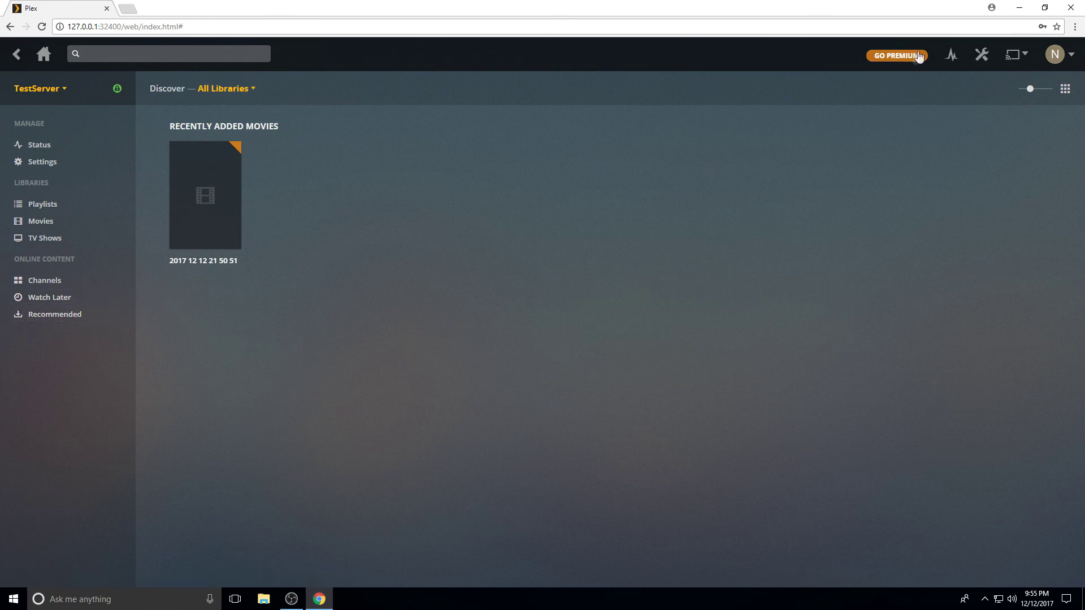
# Check the Video quality options in Settings, keeping 2 Mbps, 720p
pyautogui.click(982, 57)
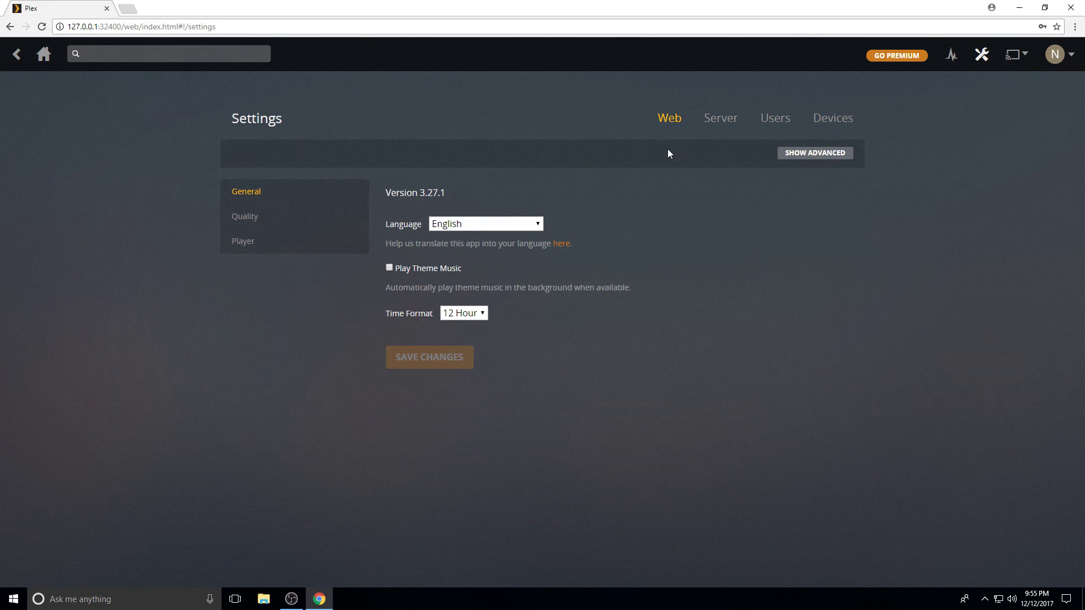
pyautogui.click(257, 222)
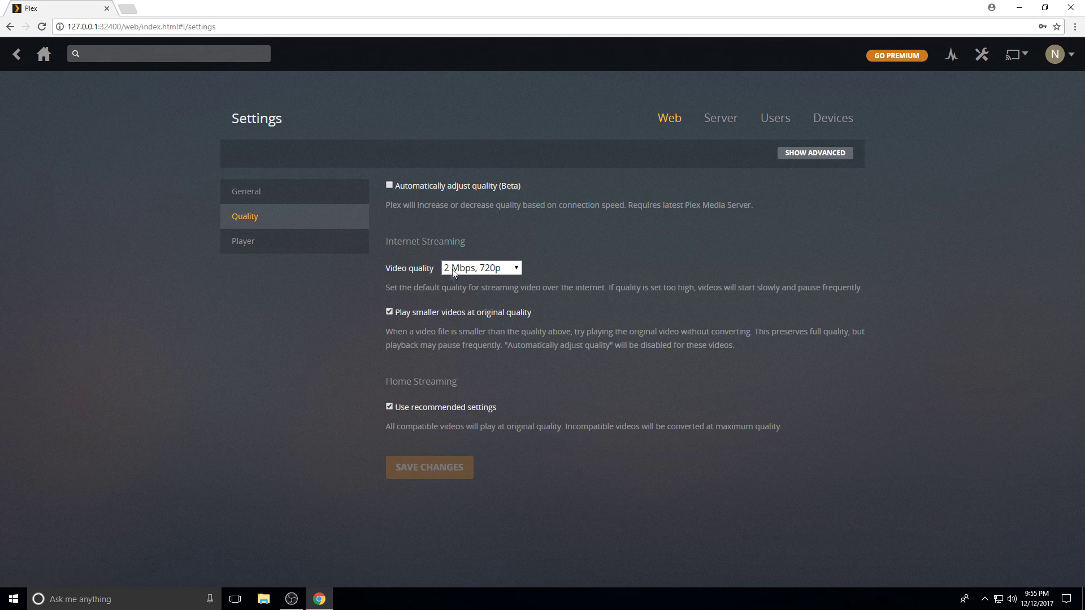
pyautogui.click(514, 267)
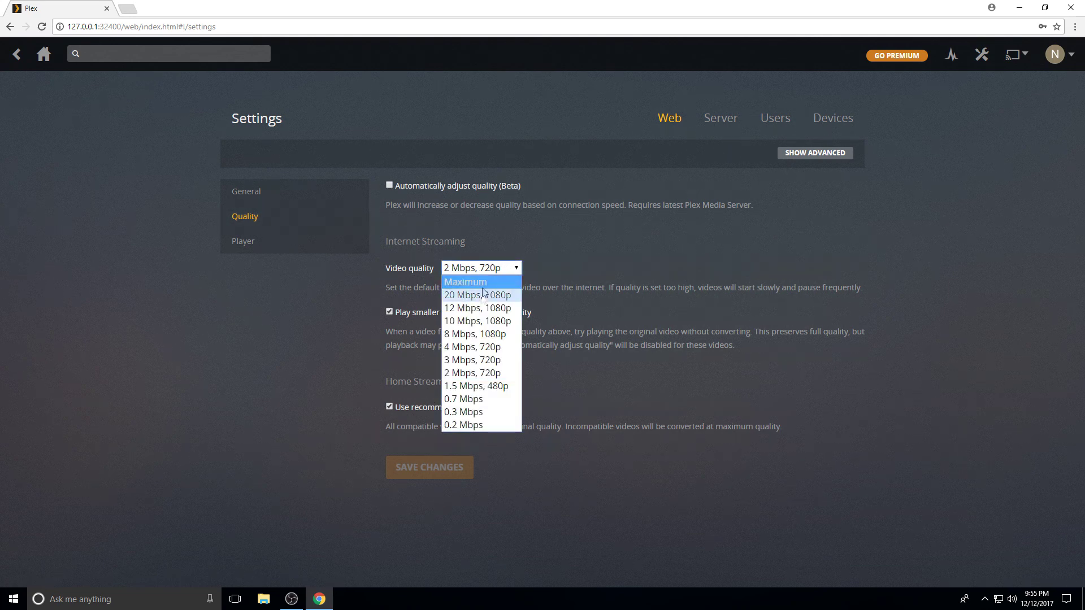
pyautogui.click(728, 205)
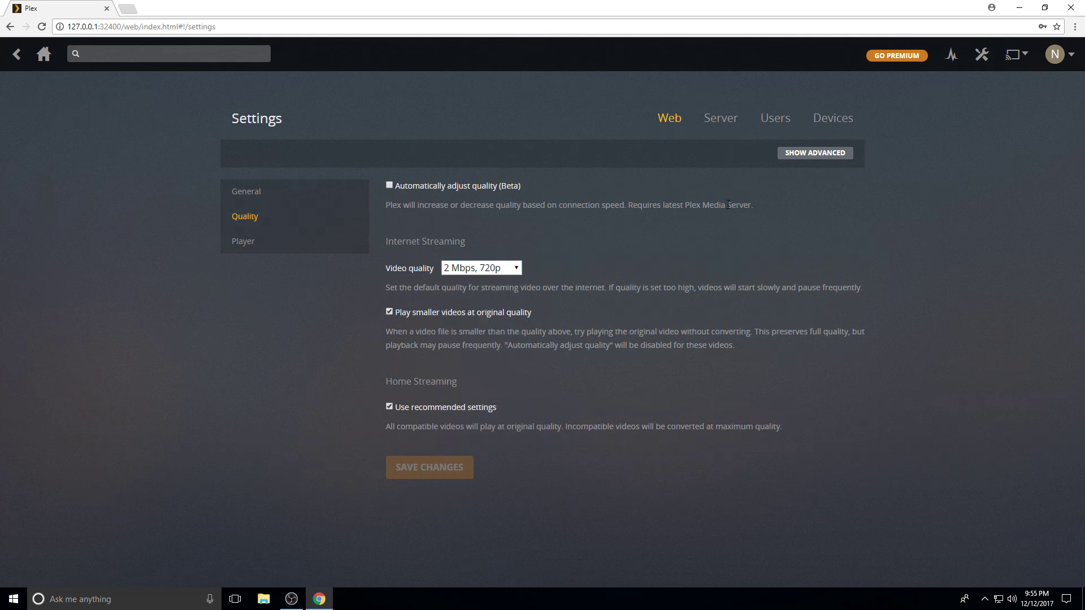
# Check the player Subtitle Size options, keeping it at Normal
pyautogui.click(254, 249)
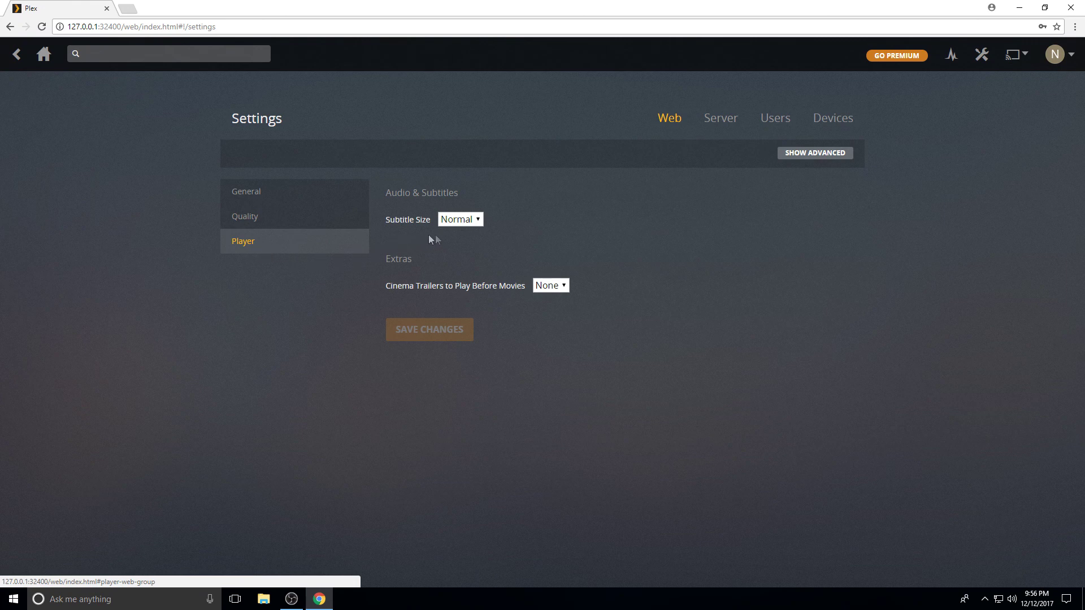
pyautogui.click(475, 219)
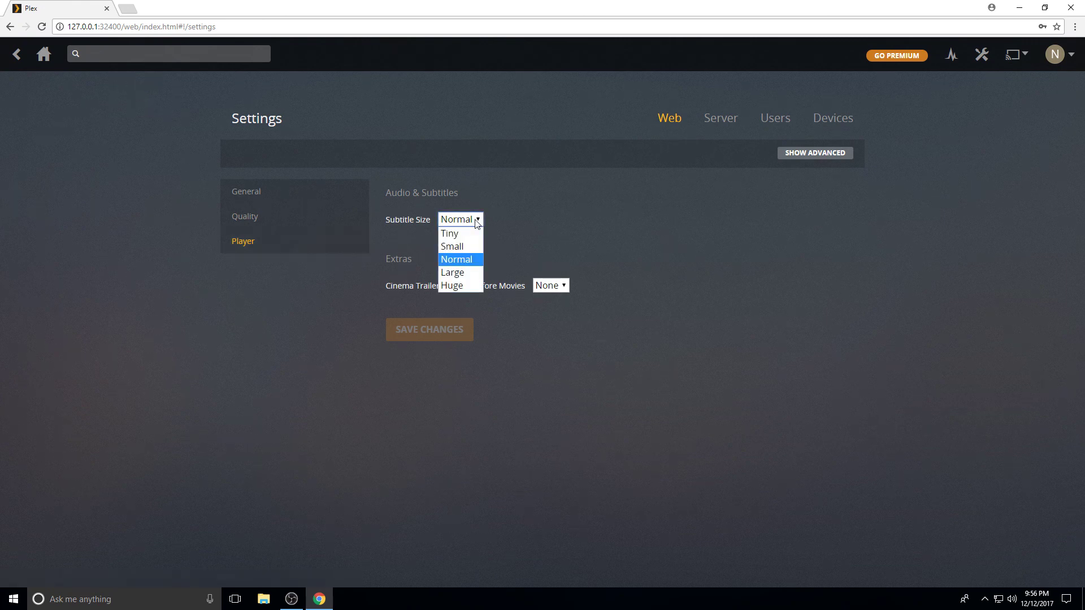
pyautogui.click(466, 256)
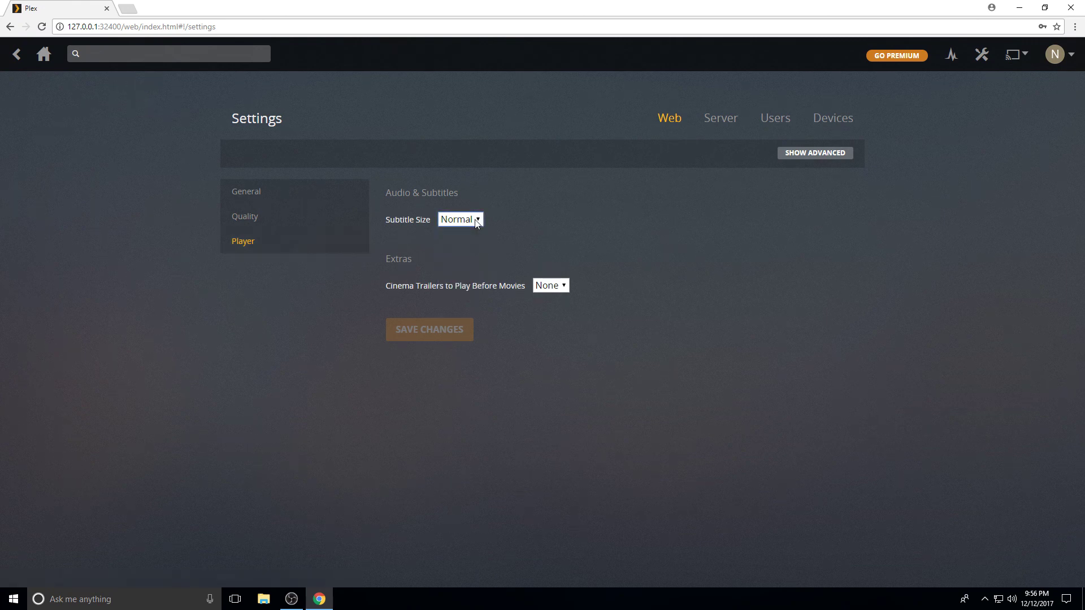
pyautogui.click(718, 125)
# Reveal advanced server settings and review Remote Access, leaving manual public port off
pyautogui.click(807, 154)
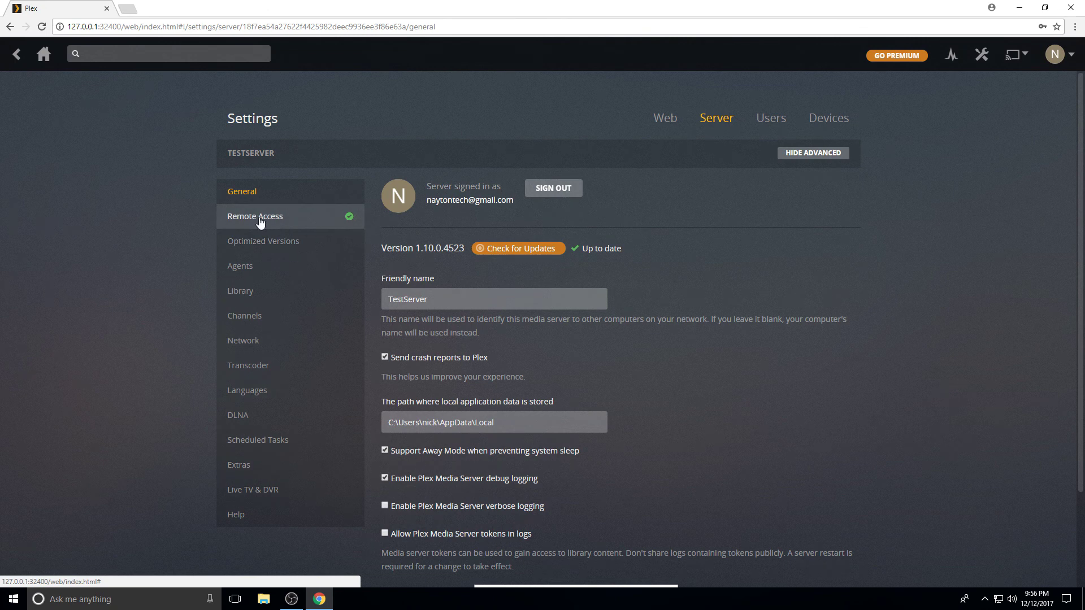
pyautogui.scroll(-1, 757, 375)
pyautogui.scroll(-1, 756, 374)
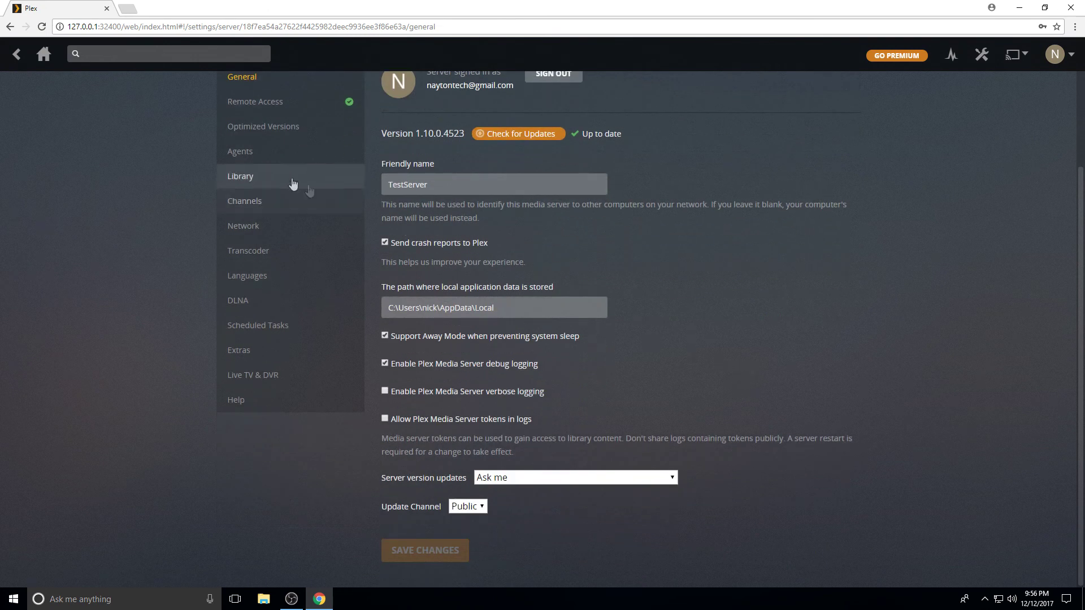
pyautogui.click(256, 104)
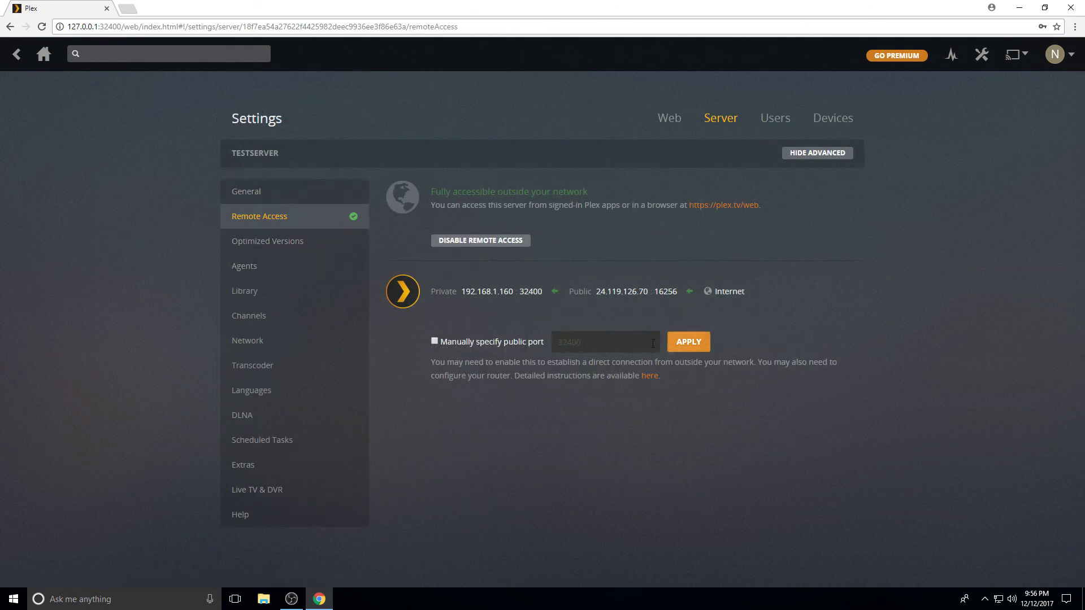
pyautogui.click(435, 342)
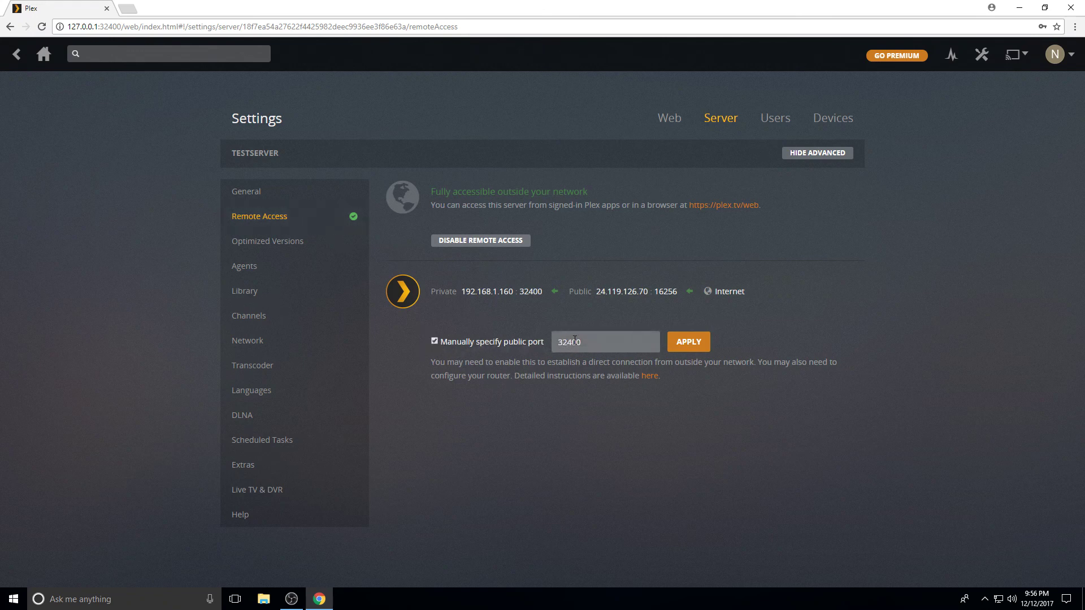
pyautogui.click(435, 341)
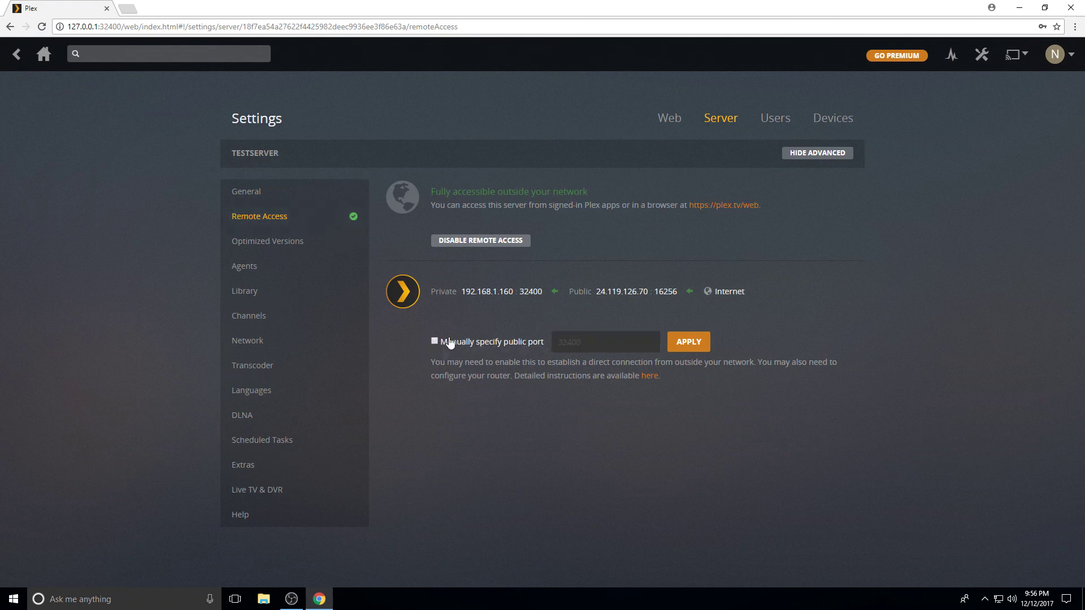
# Review Optimized Versions, Agents and Library settings, keeping the update interval hourly
pyautogui.click(267, 248)
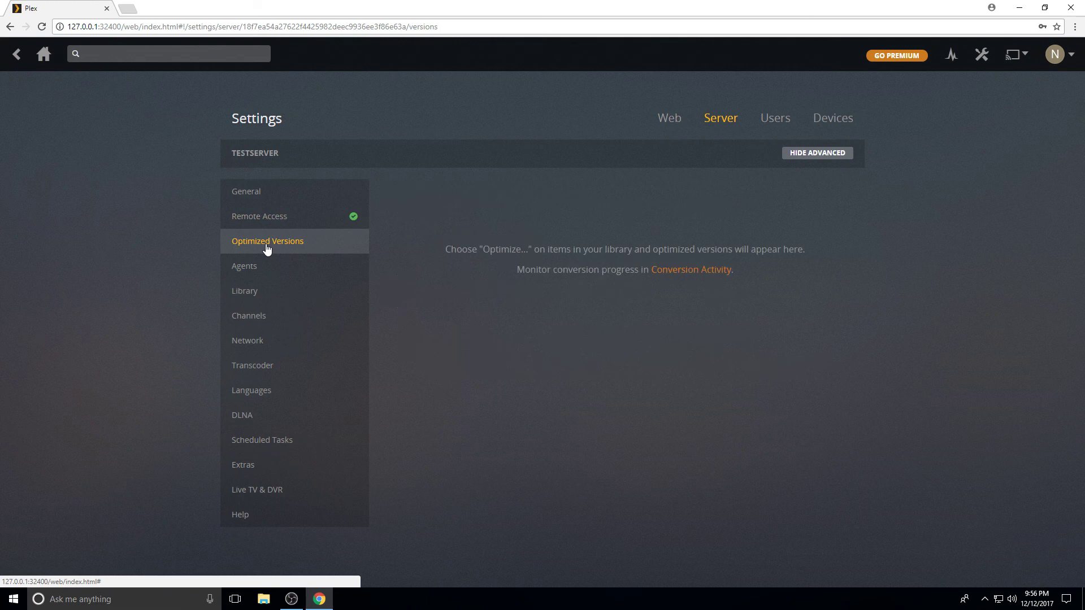
pyautogui.click(256, 270)
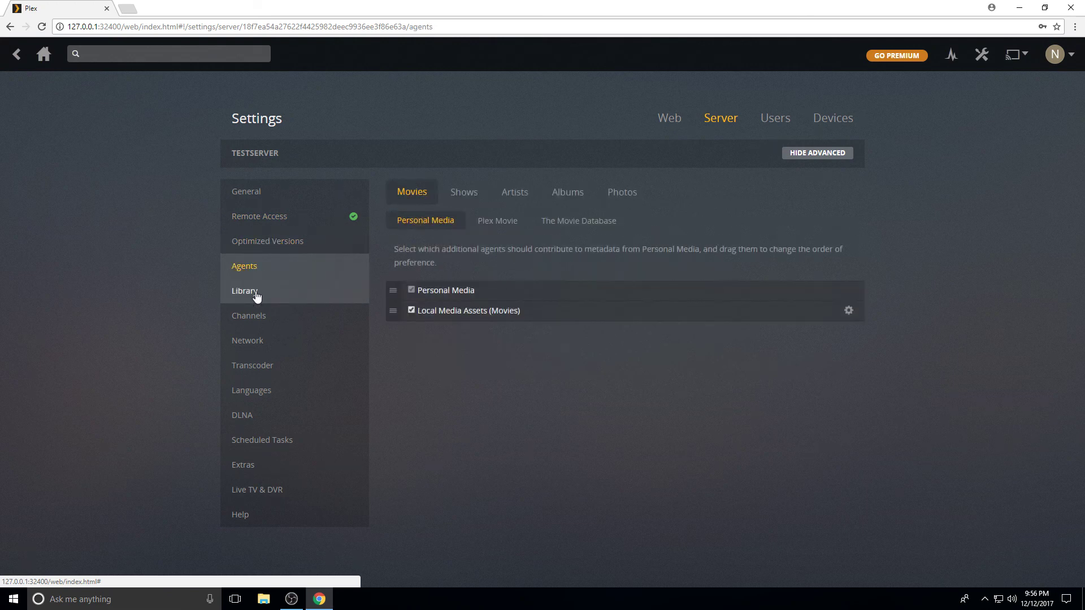
pyautogui.click(258, 295)
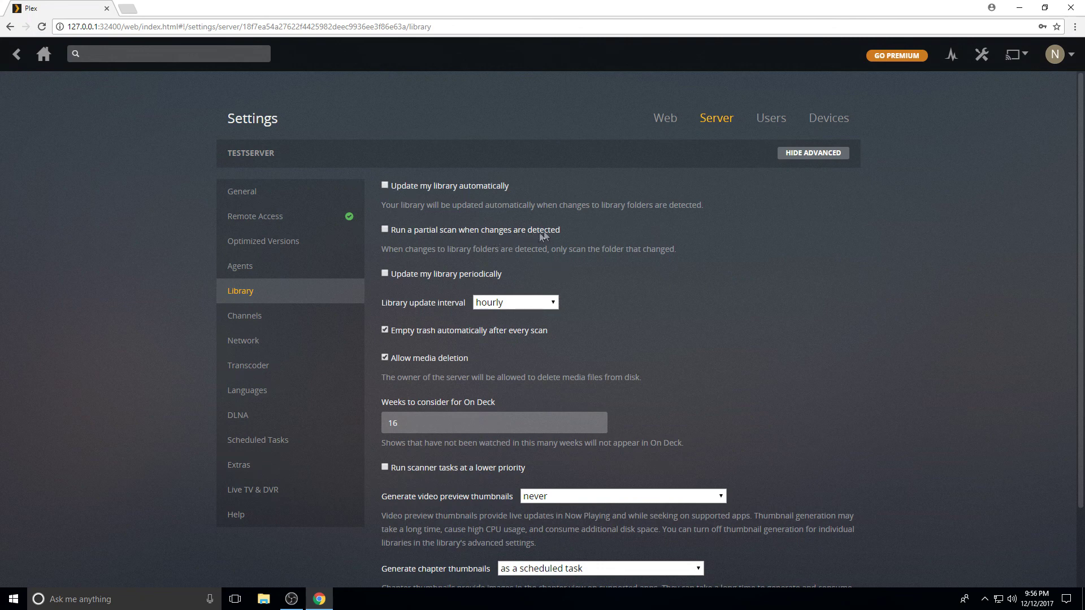
pyautogui.moveTo(561, 229); pyautogui.dragTo(399, 235)
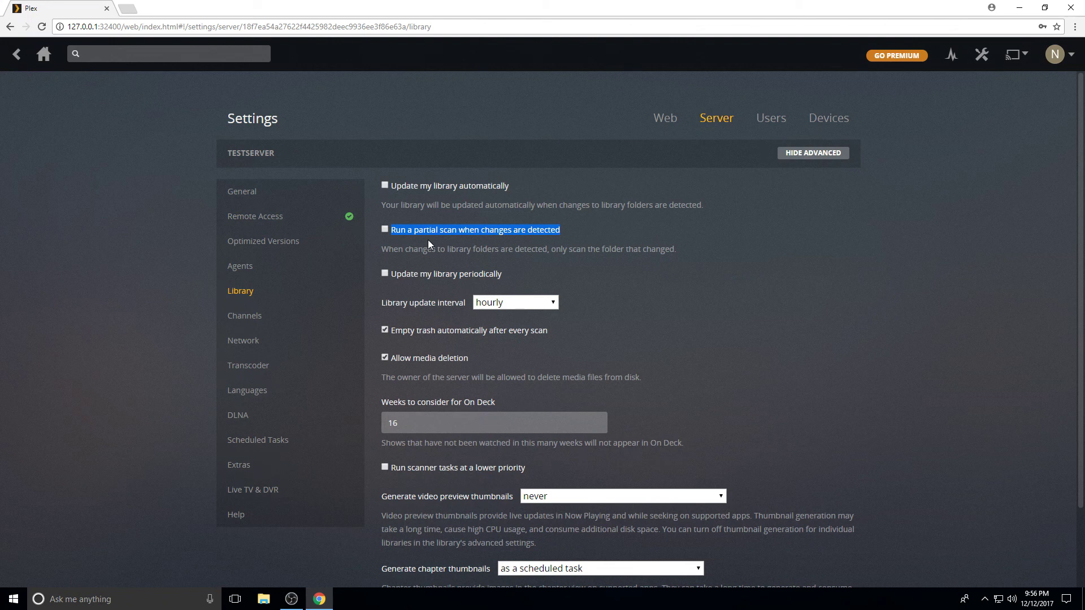
pyautogui.click(516, 305)
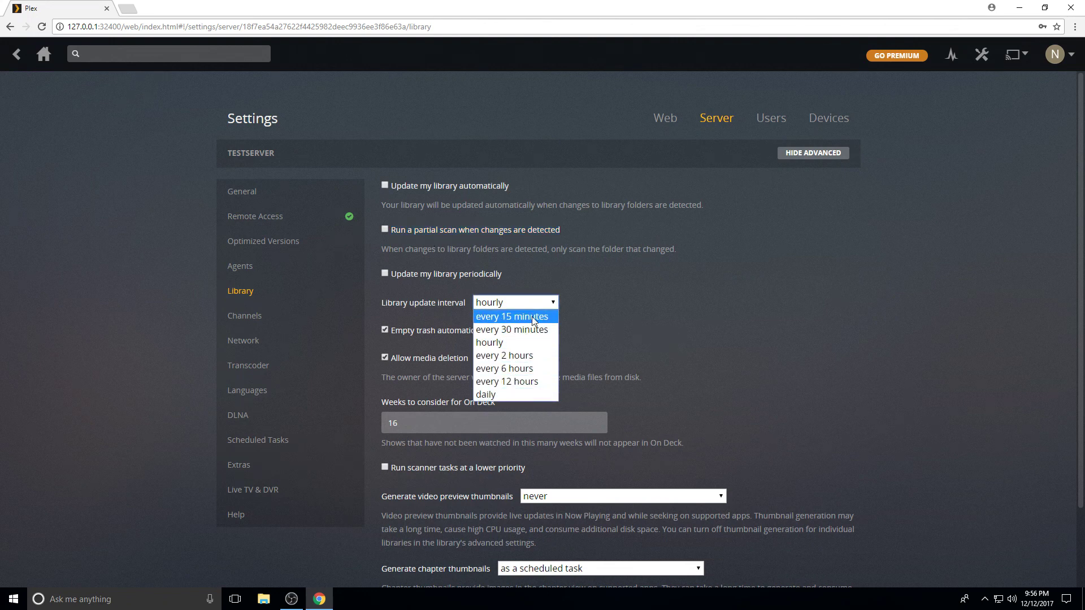
pyautogui.click(652, 314)
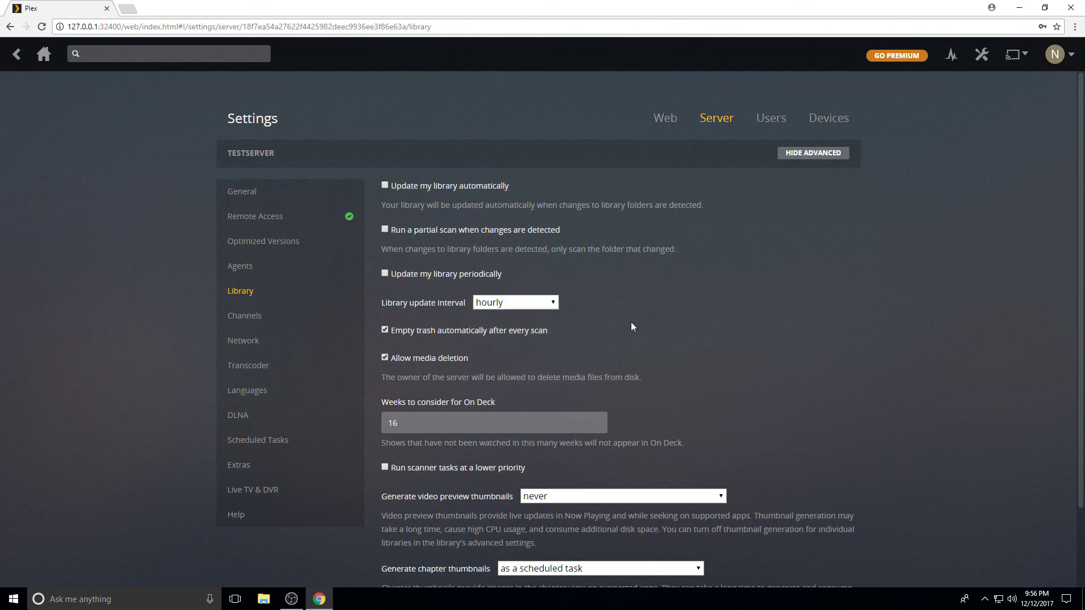
pyautogui.scroll(-2, 695, 323)
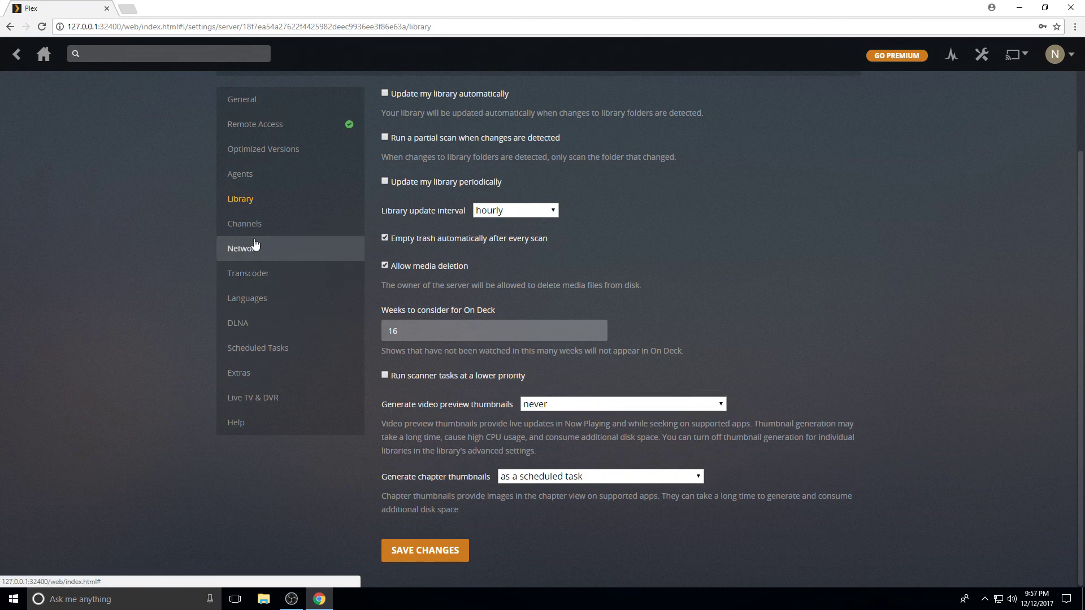
# Look over the Channels and Network settings pages
pyautogui.click(245, 223)
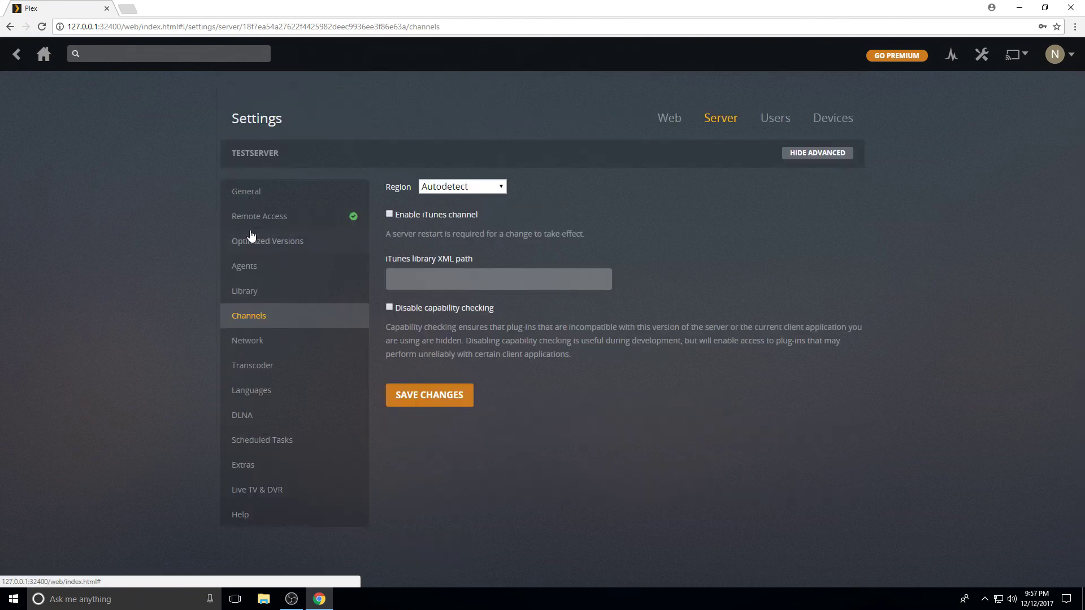
pyautogui.click(252, 342)
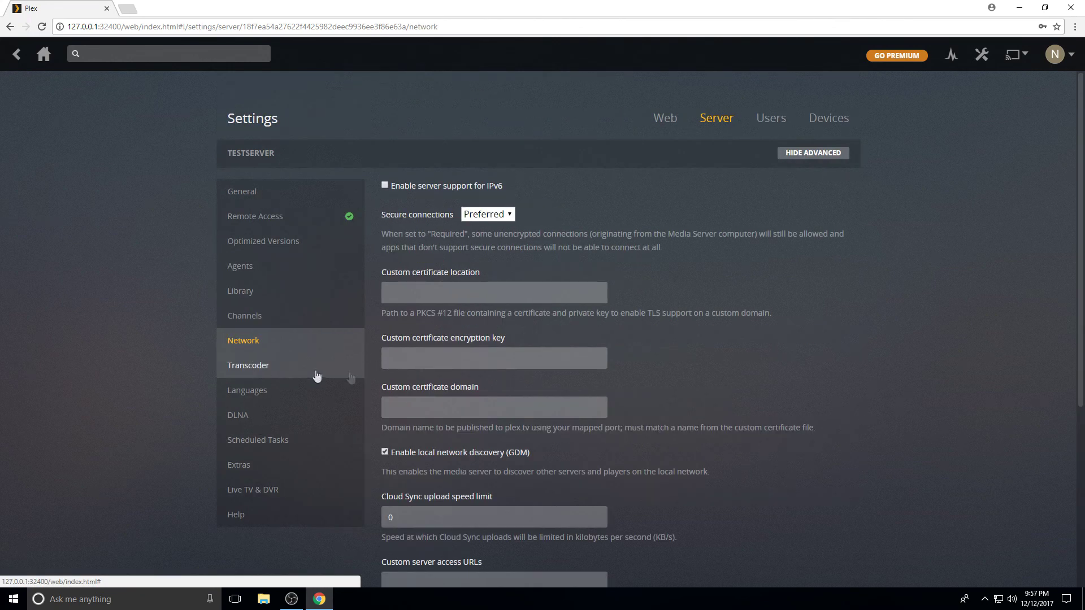
pyautogui.scroll(-1, 363, 379)
pyautogui.scroll(-5, 363, 380)
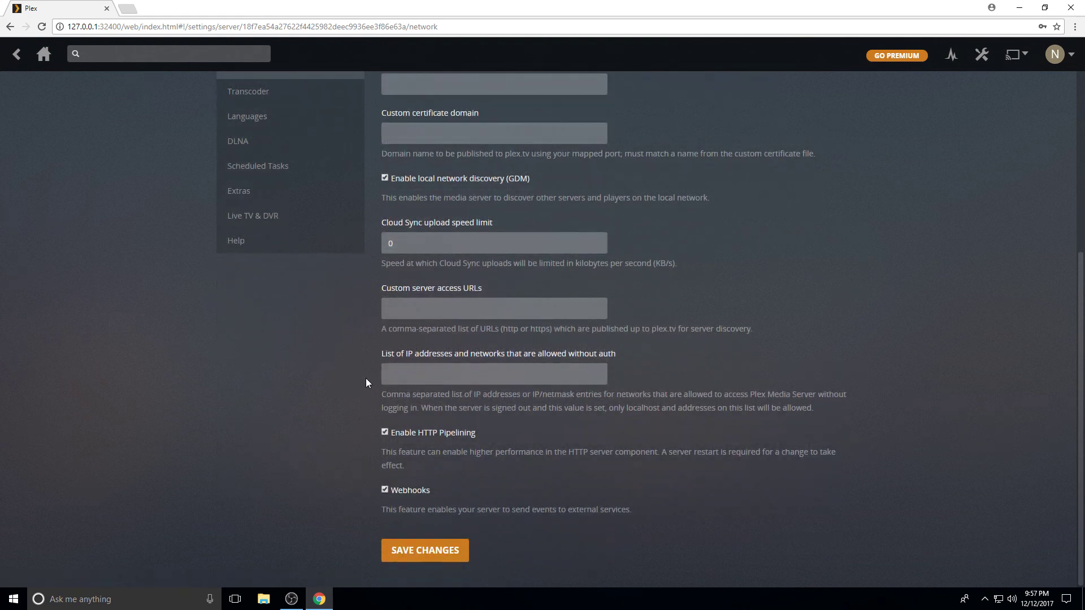
pyautogui.scroll(5, 365, 378)
# Review Transcoder settings, keeping Very fast preset, Unlimited transcodes and Automatic quality
pyautogui.click(261, 367)
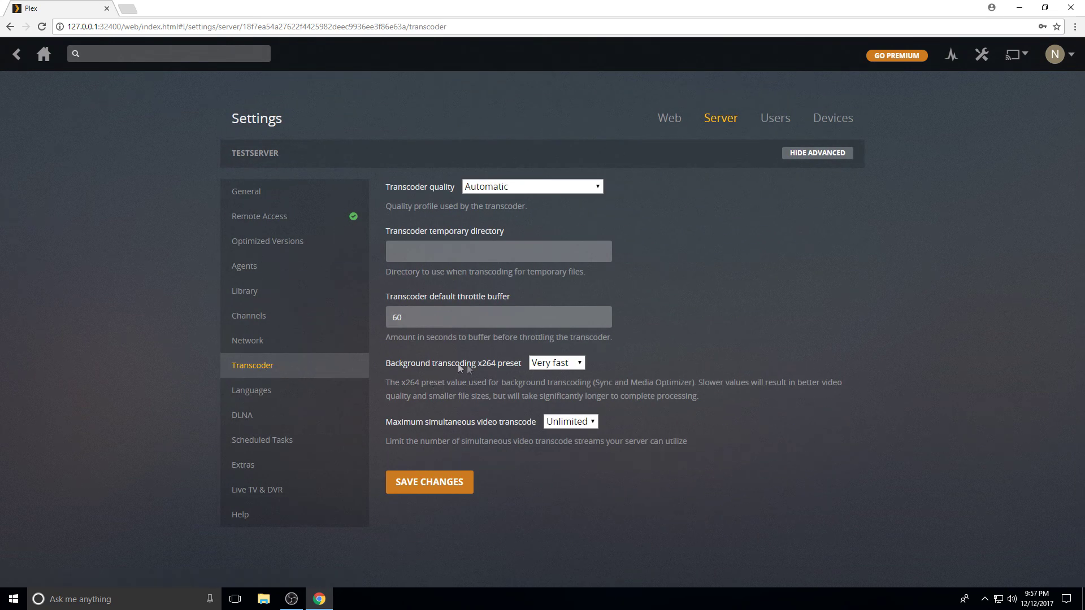
pyautogui.click(553, 367)
pyautogui.click(553, 366)
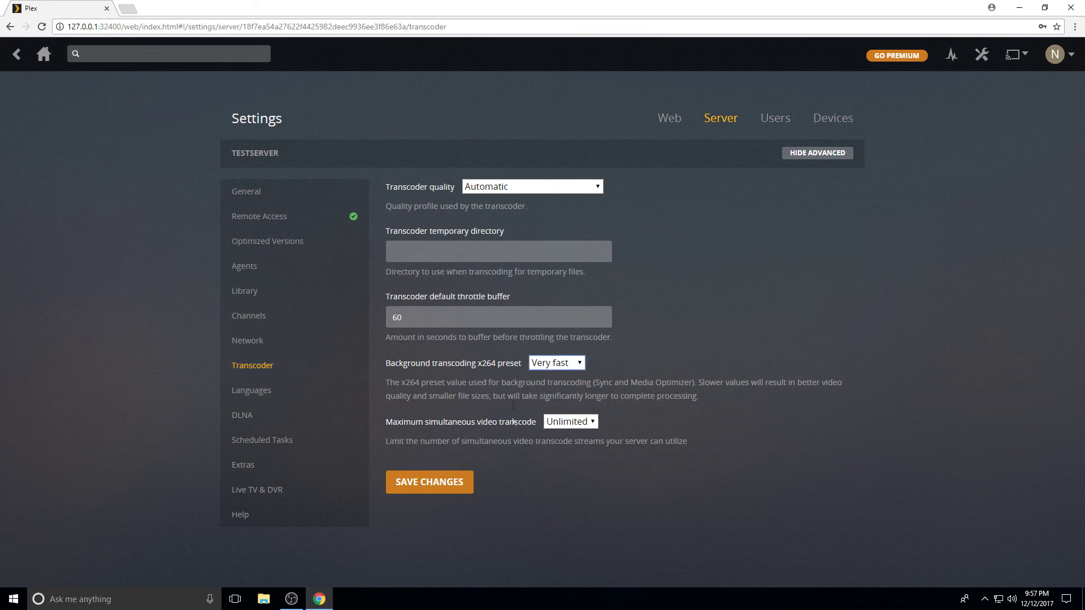
pyautogui.click(559, 426)
pyautogui.click(559, 426)
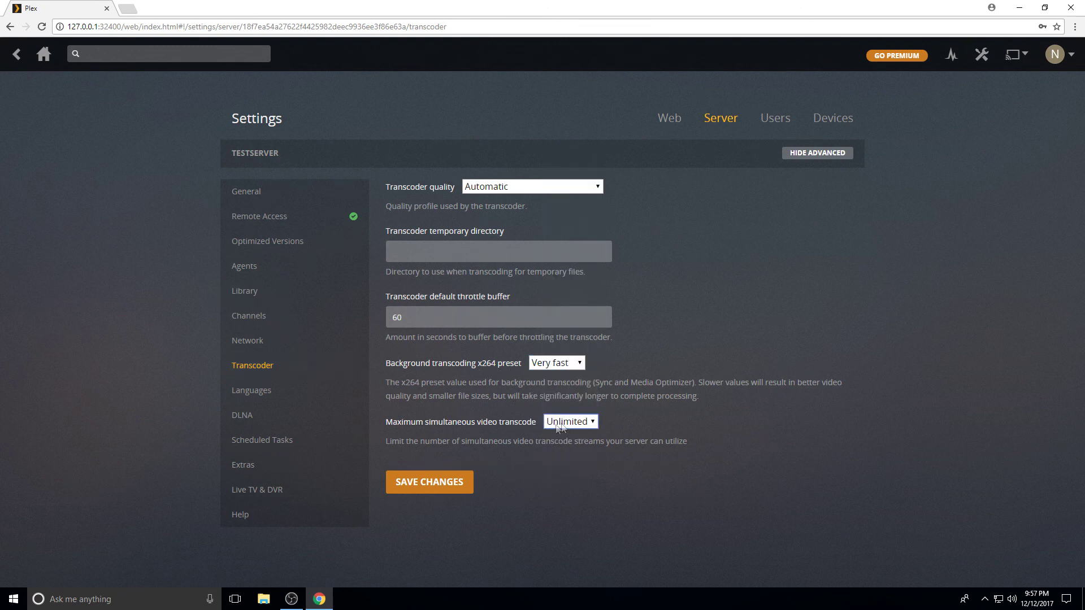
pyautogui.click(521, 193)
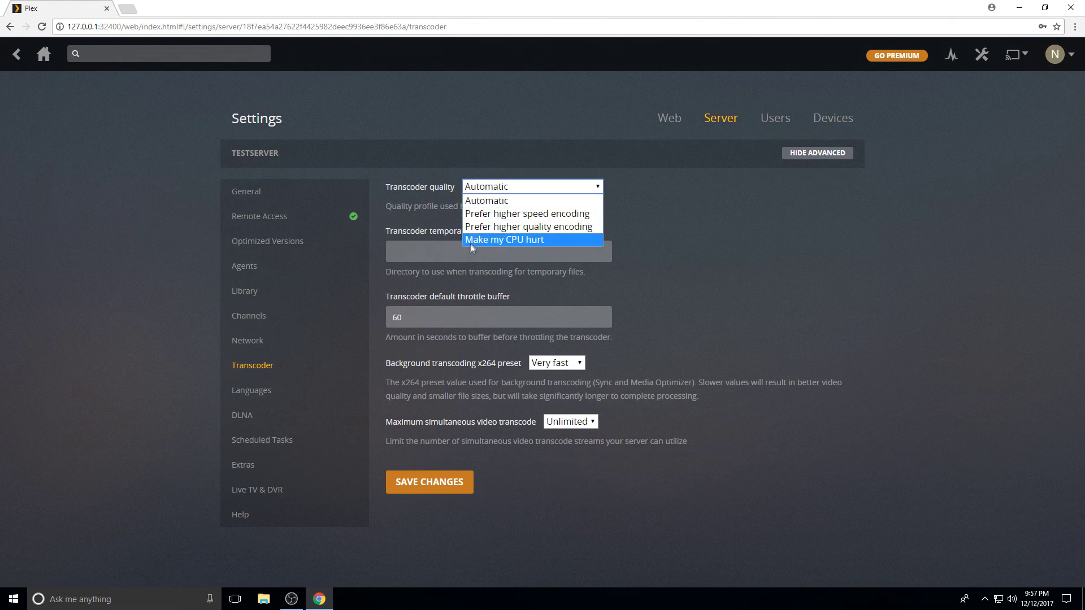
pyautogui.click(480, 201)
# Review Languages settings, keeping subtitle mode Manually selected and English audio
pyautogui.click(278, 392)
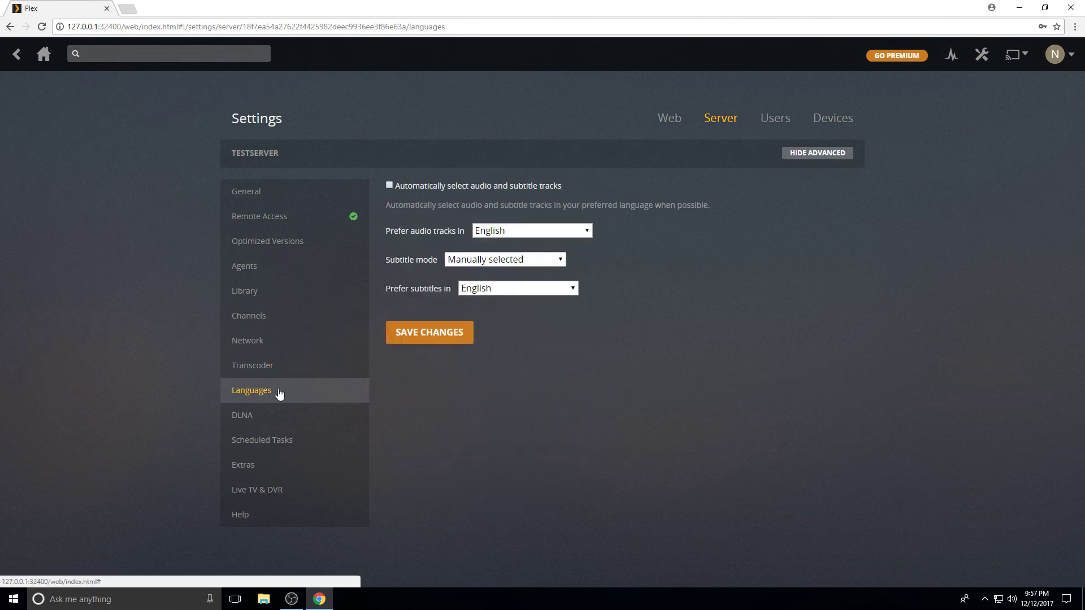
pyautogui.click(508, 261)
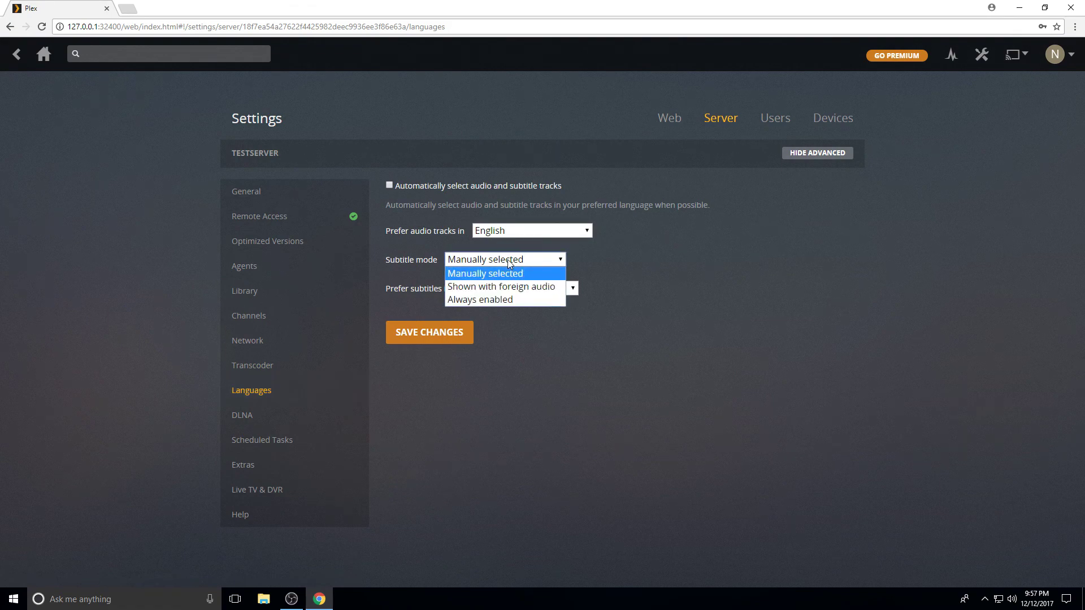
pyautogui.click(507, 259)
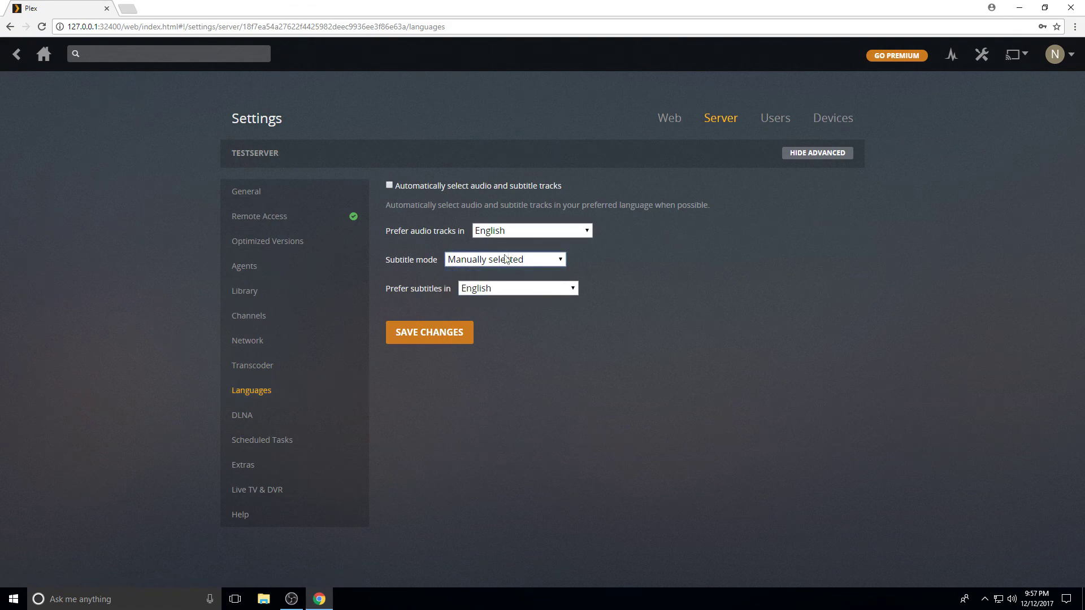
pyautogui.click(521, 289)
pyautogui.click(528, 289)
pyautogui.click(544, 231)
pyautogui.click(460, 308)
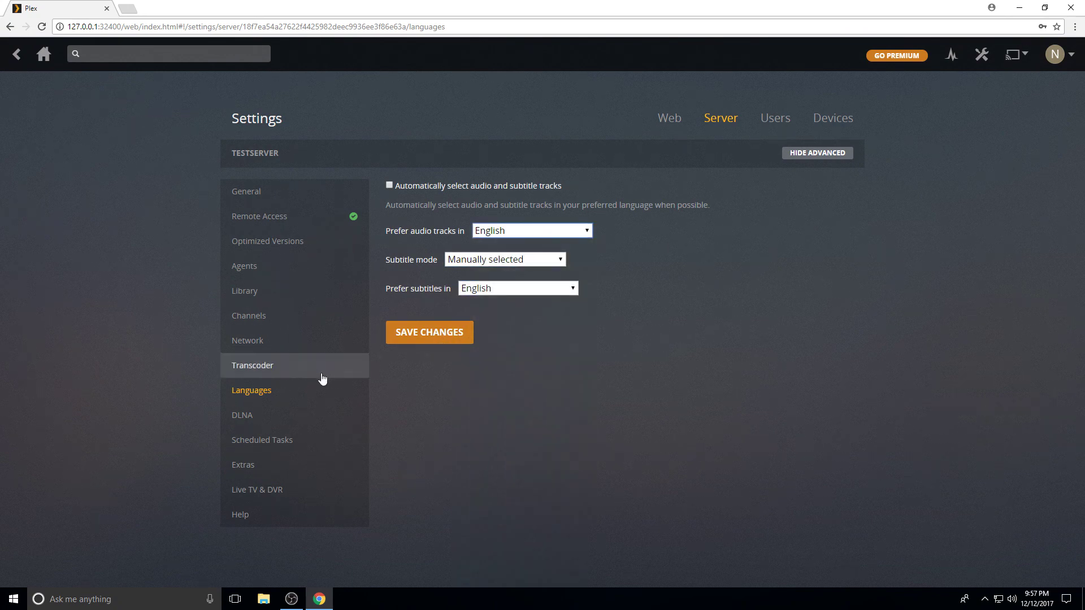
# Browse DLNA, Scheduled Tasks, Extras, Live TV & DVR and General, ending on Users
pyautogui.click(267, 418)
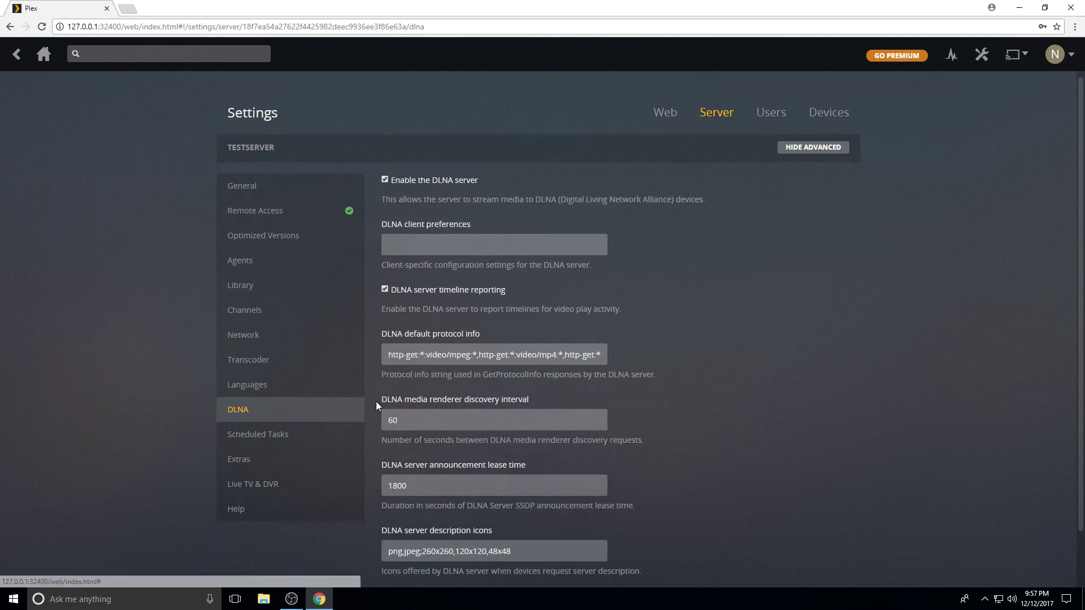
pyautogui.scroll(-2, 373, 402)
pyautogui.click(269, 383)
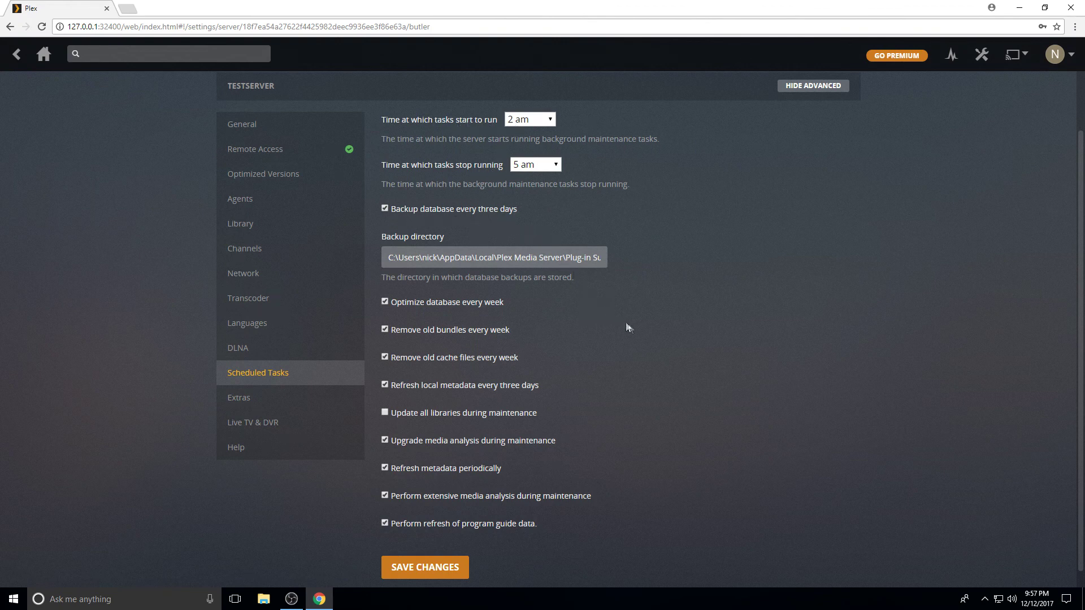
pyautogui.scroll(-1, 629, 328)
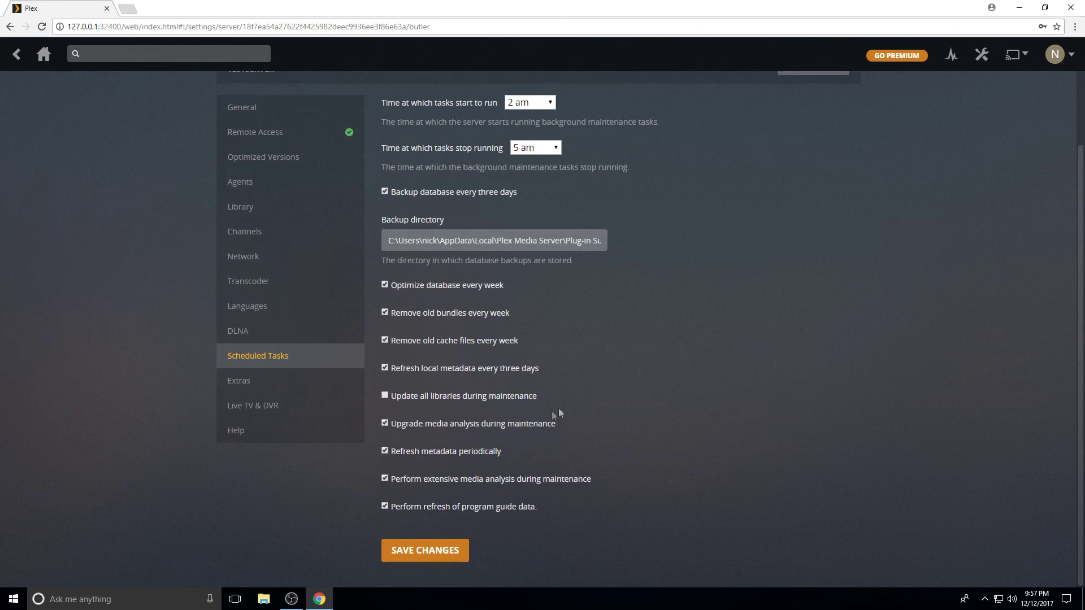
pyautogui.click(288, 381)
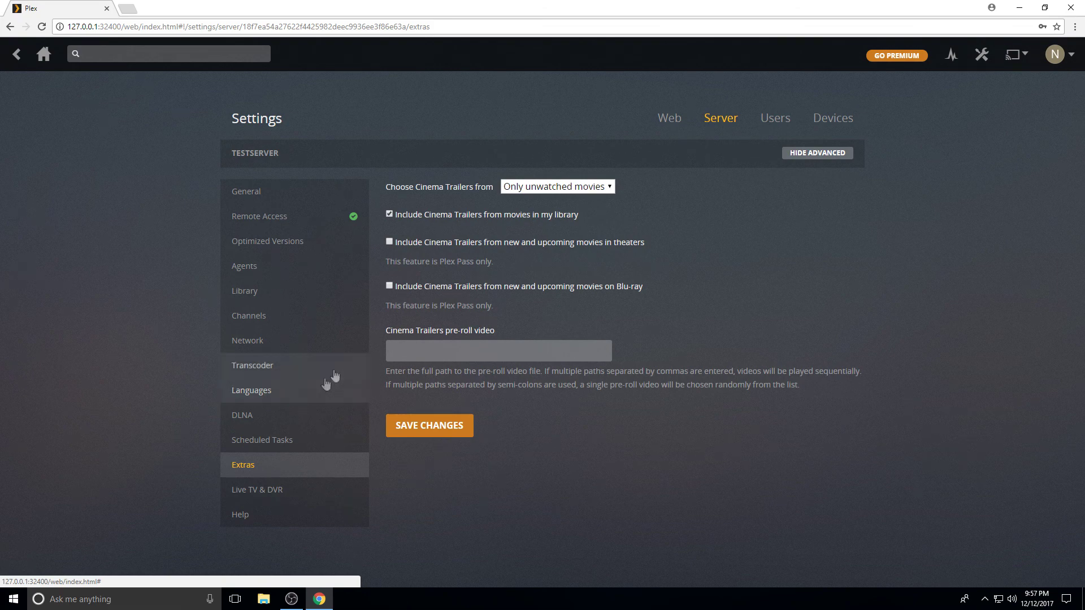
pyautogui.click(265, 498)
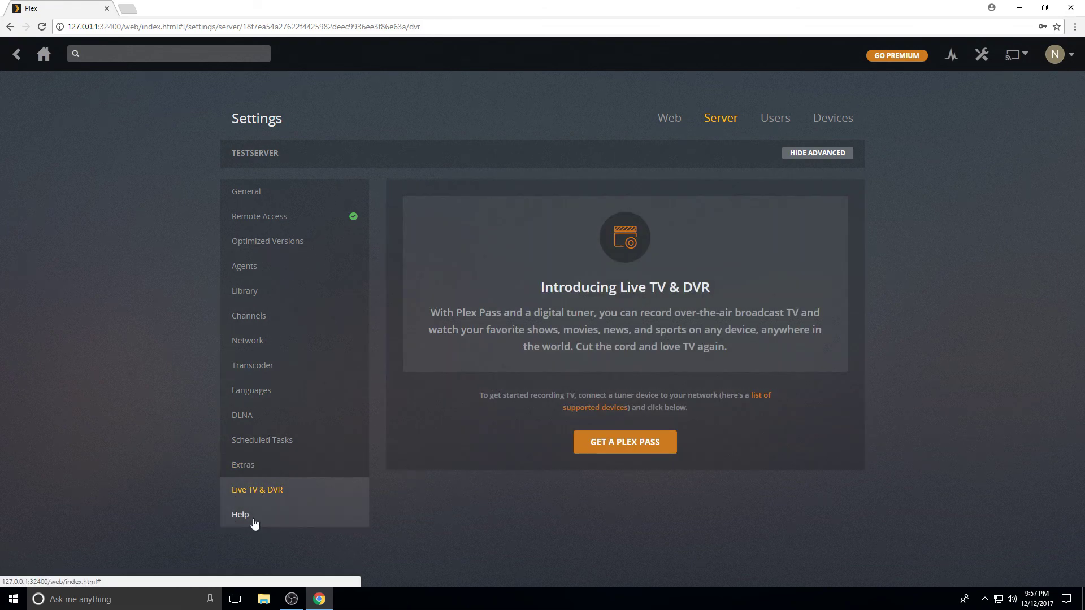
pyautogui.click(268, 201)
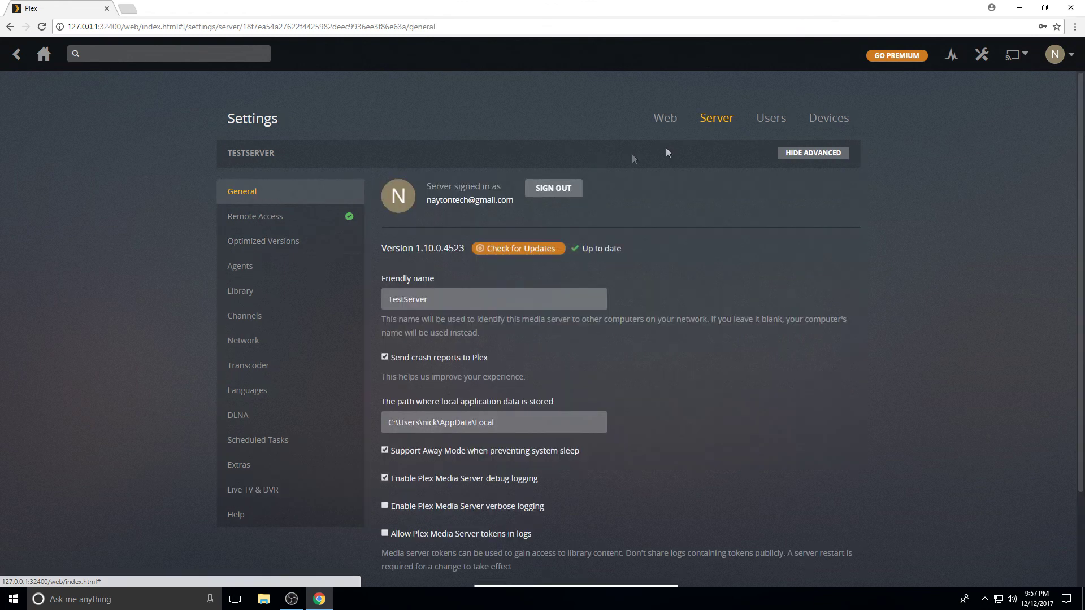
pyautogui.click(770, 120)
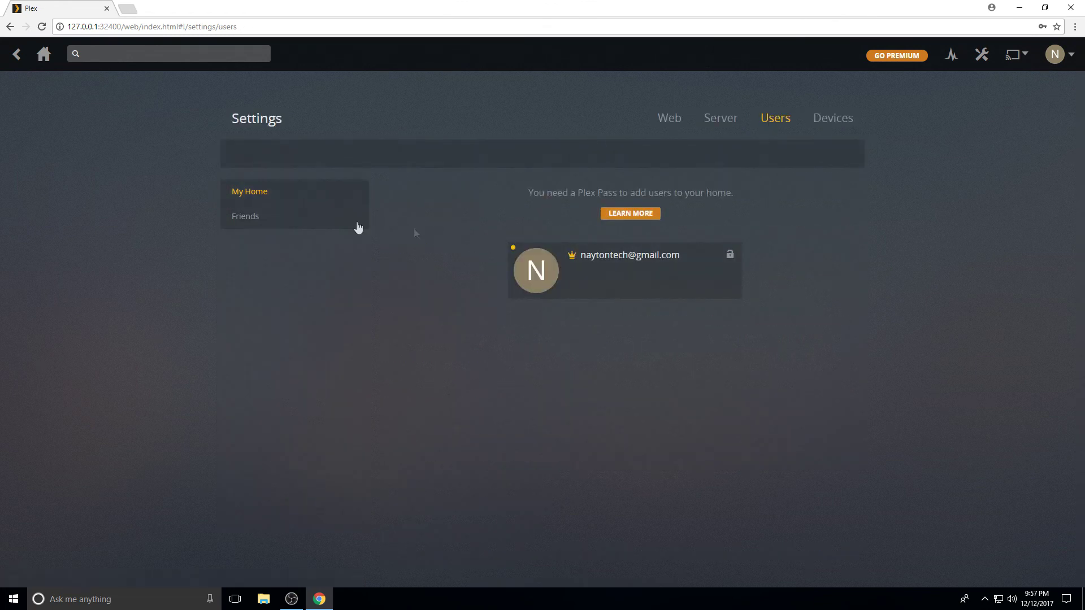
# View the Friends list and linked Devices, then the account menu
pyautogui.click(256, 218)
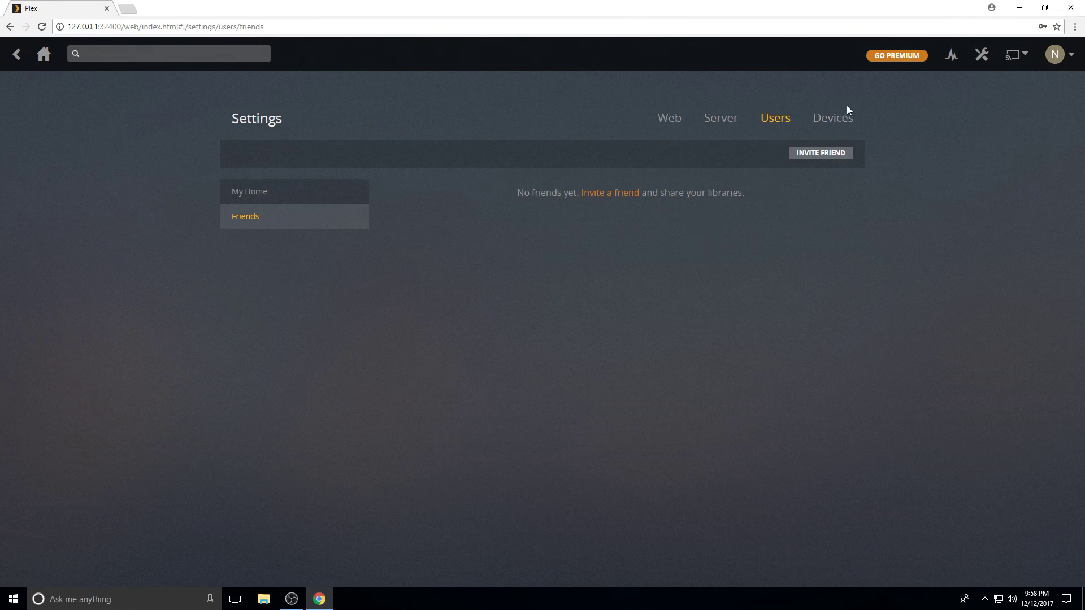
pyautogui.click(834, 120)
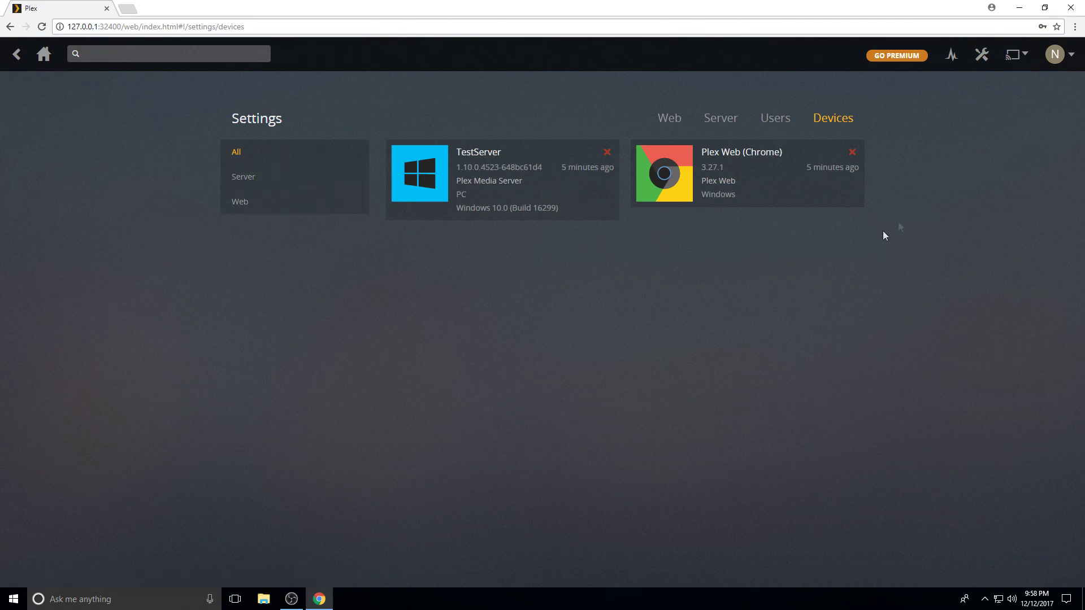
pyautogui.click(1069, 57)
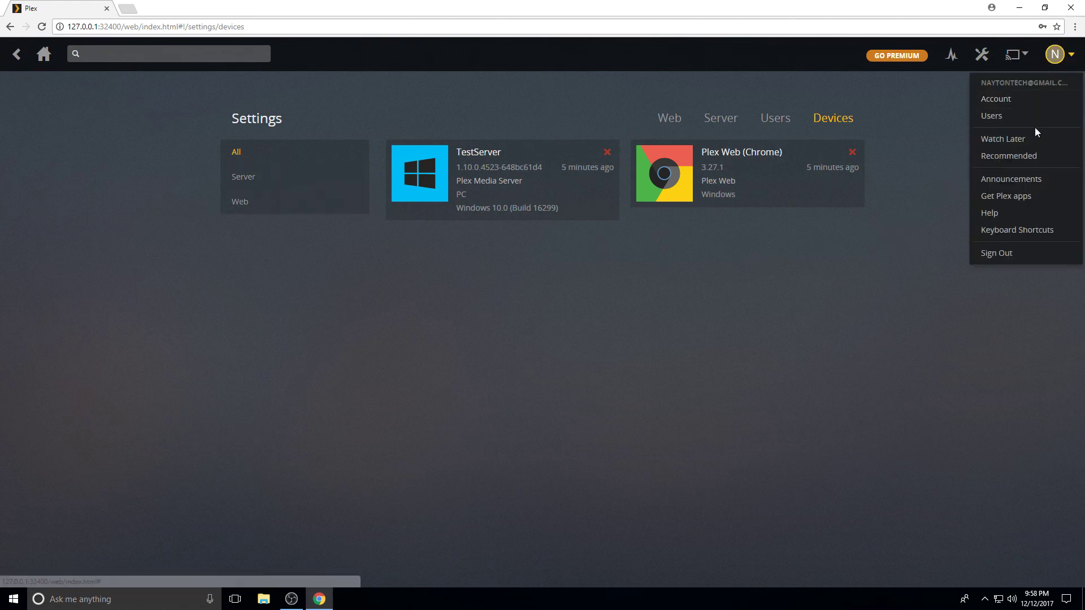
# Check the server status Sync, Conversion and Now Playing tabs, then return Home
pyautogui.click(952, 56)
pyautogui.click(676, 126)
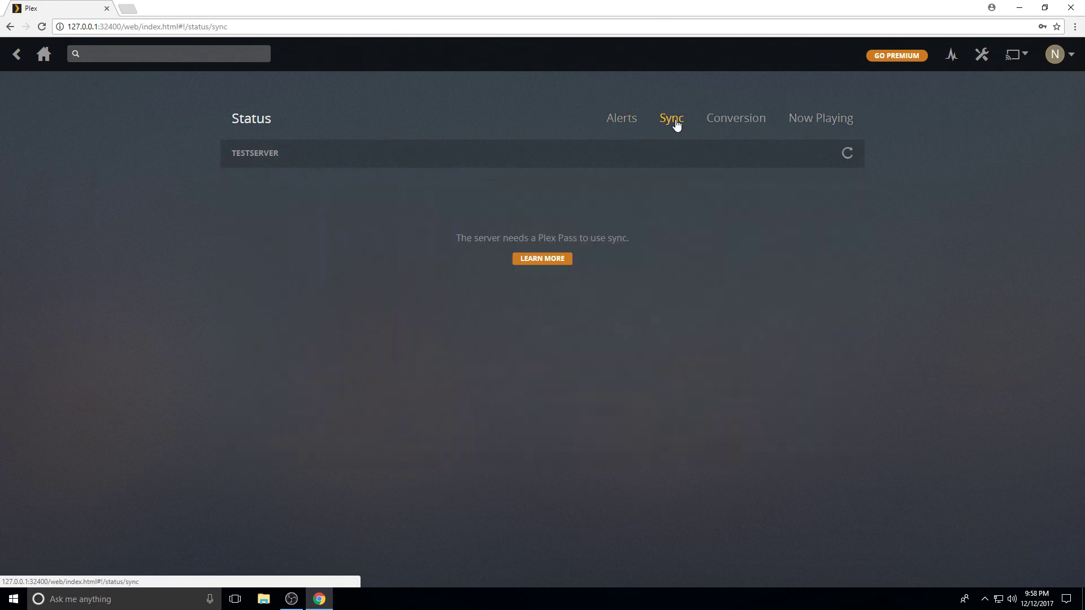
pyautogui.click(731, 121)
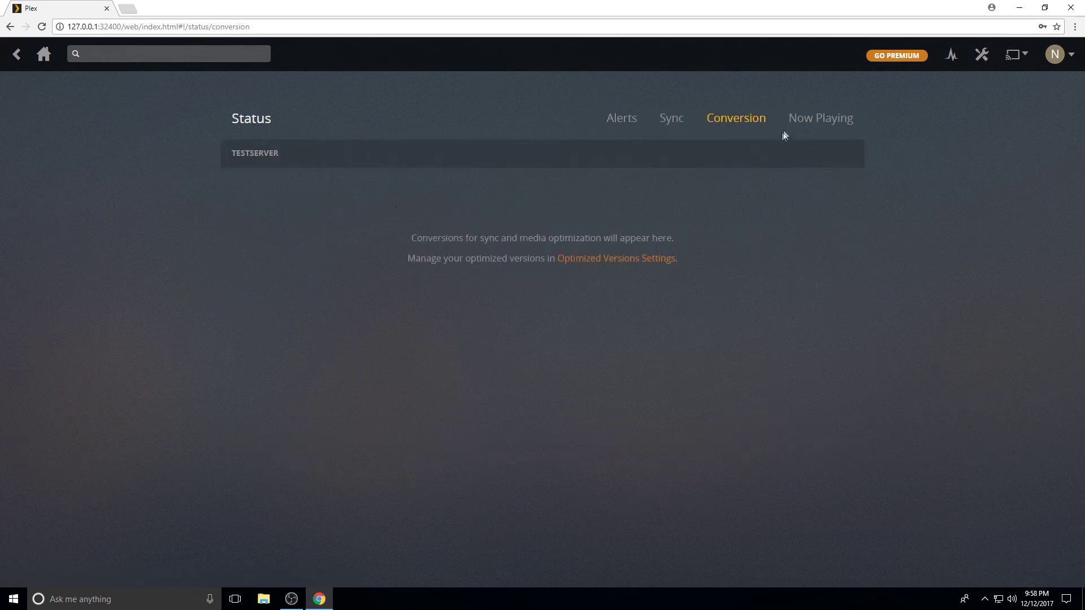
pyautogui.click(803, 122)
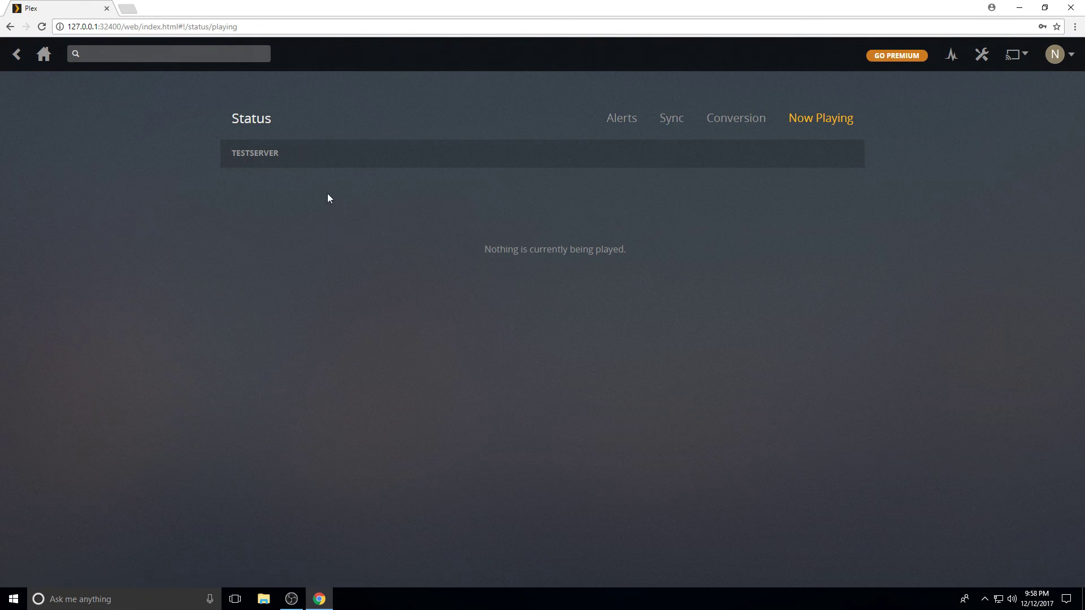
pyautogui.click(44, 56)
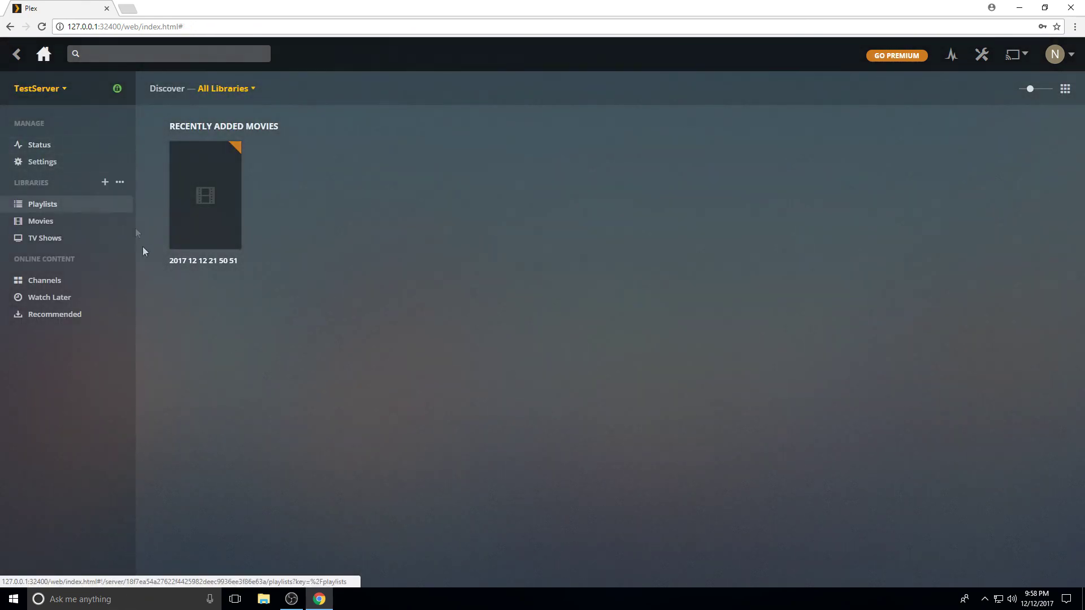
# Review the Movies library and the empty TV Shows library, keeping both sorted by title
pyautogui.click(52, 224)
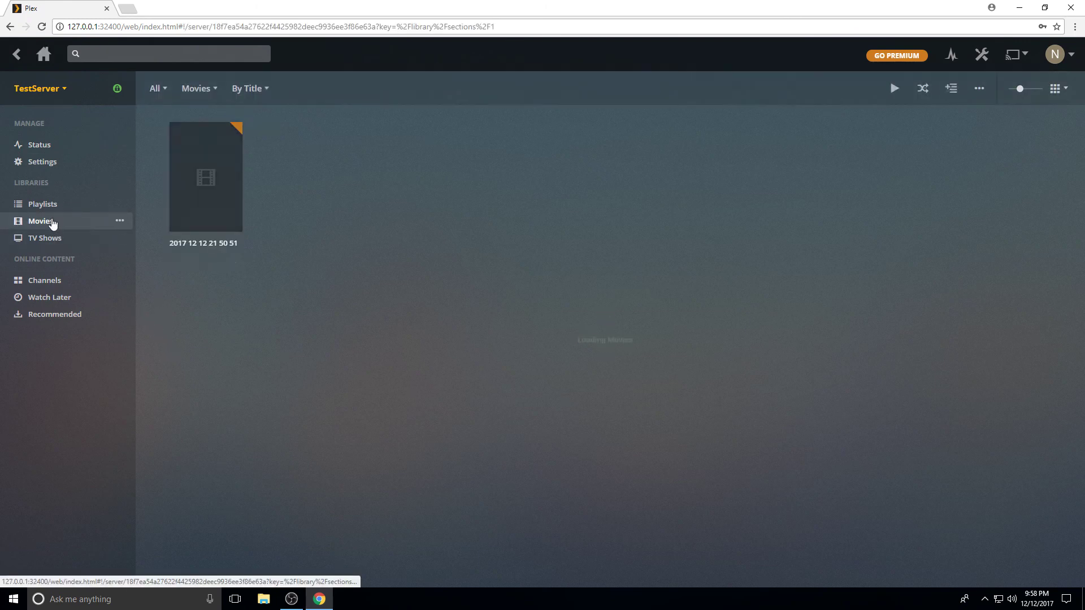
pyautogui.click(255, 91)
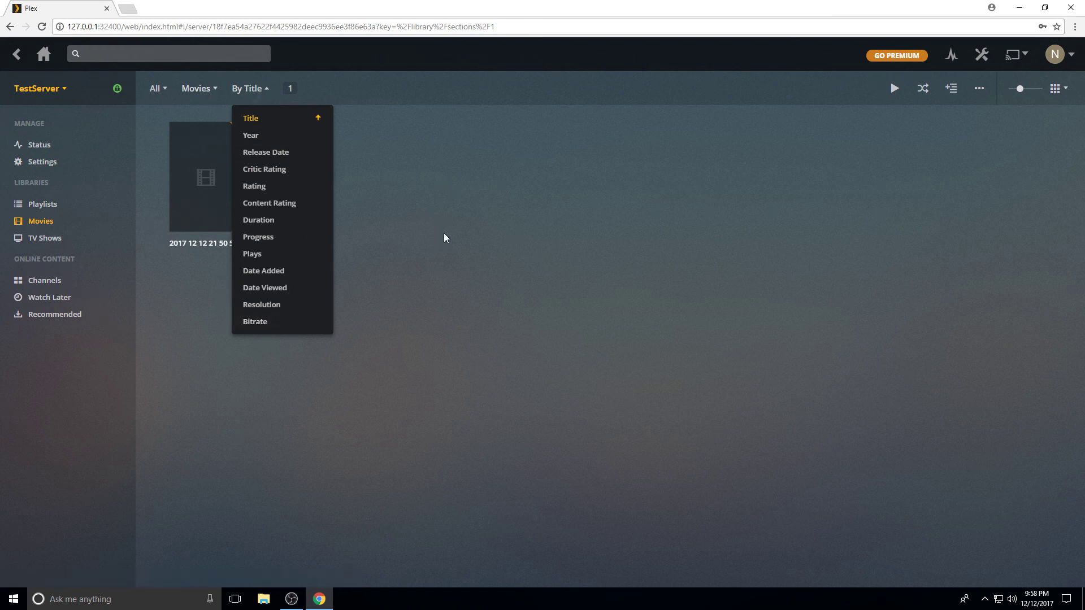
pyautogui.click(405, 208)
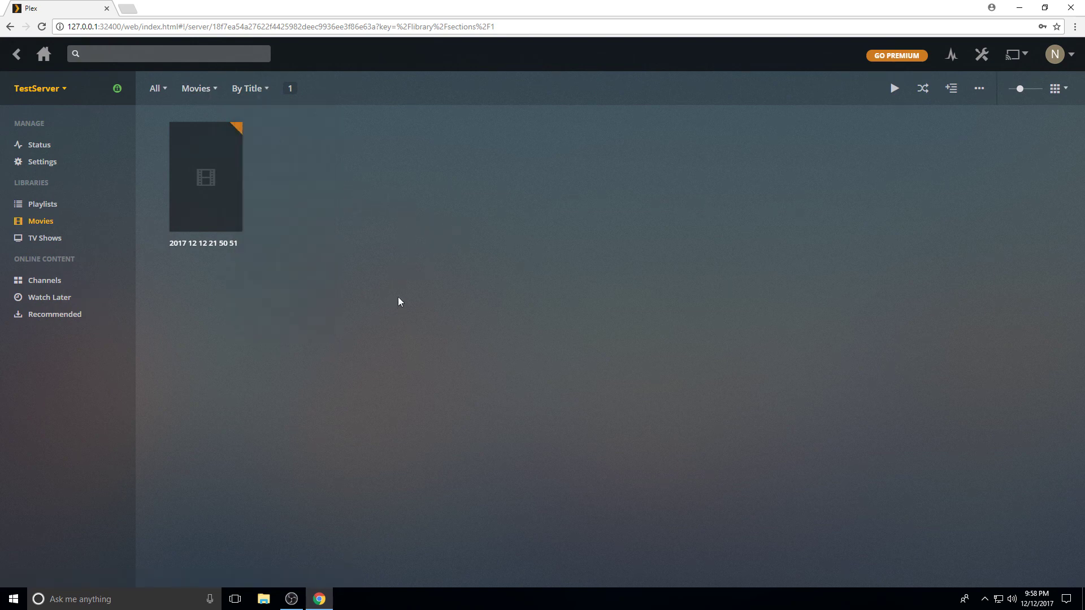
pyautogui.click(56, 240)
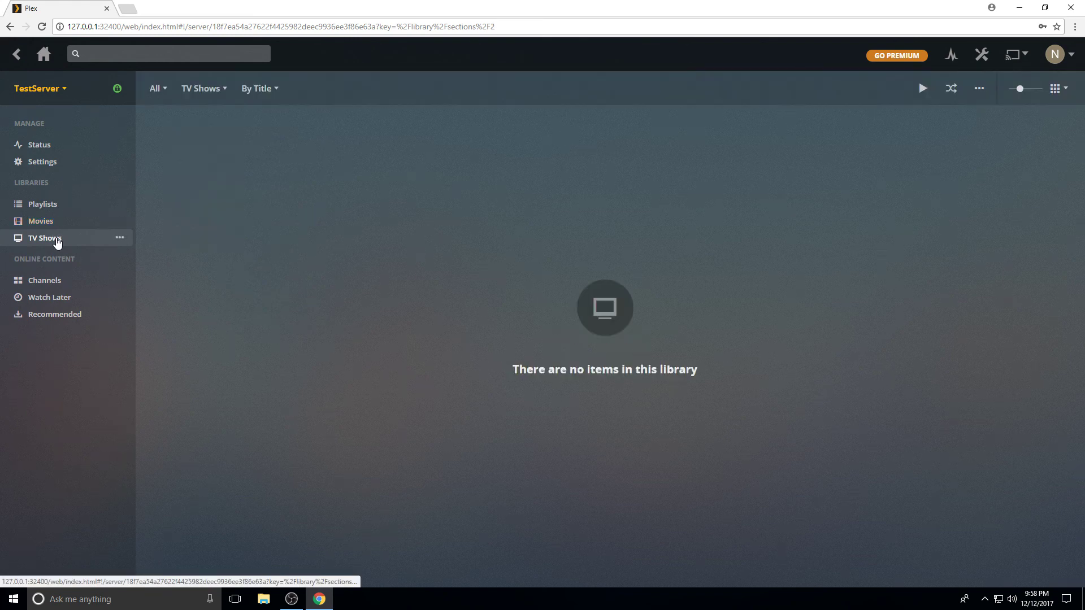
pyautogui.click(258, 89)
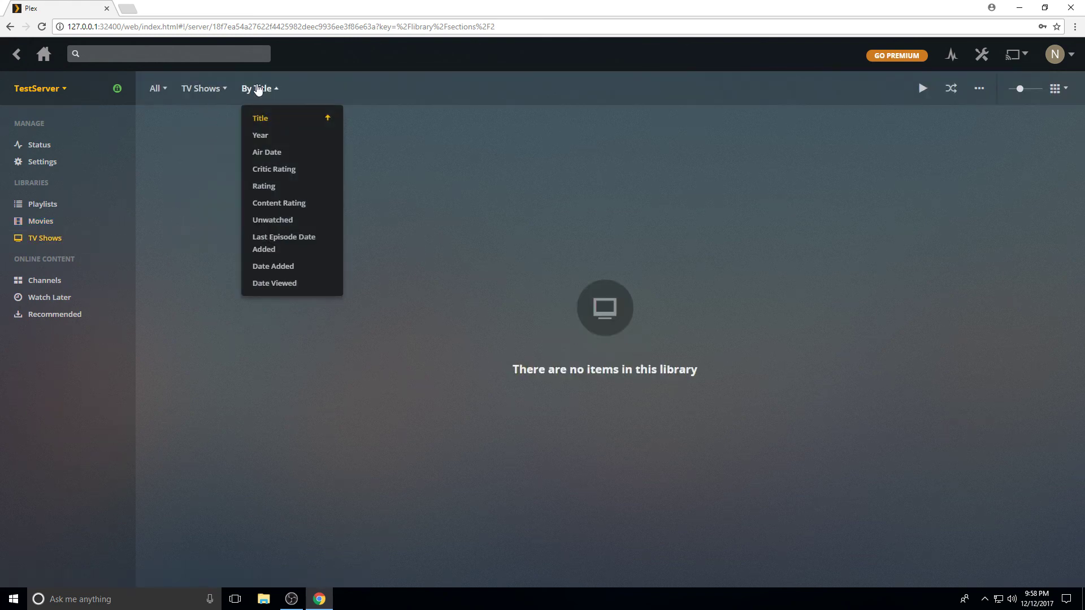
pyautogui.click(250, 362)
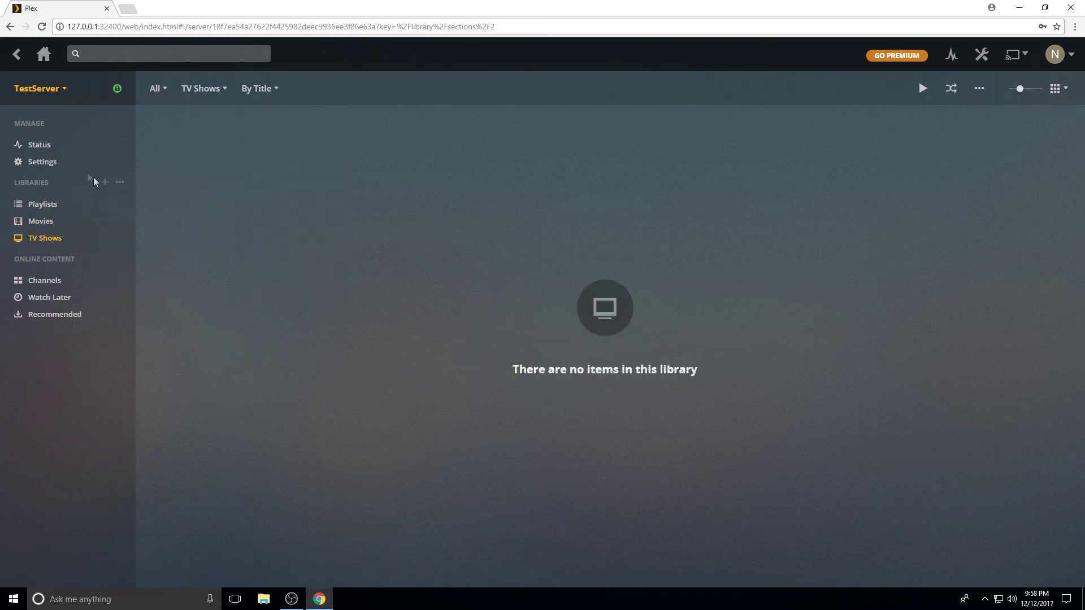
# Glance at server settings, go back home, and go to the empty Channels page
pyautogui.click(39, 163)
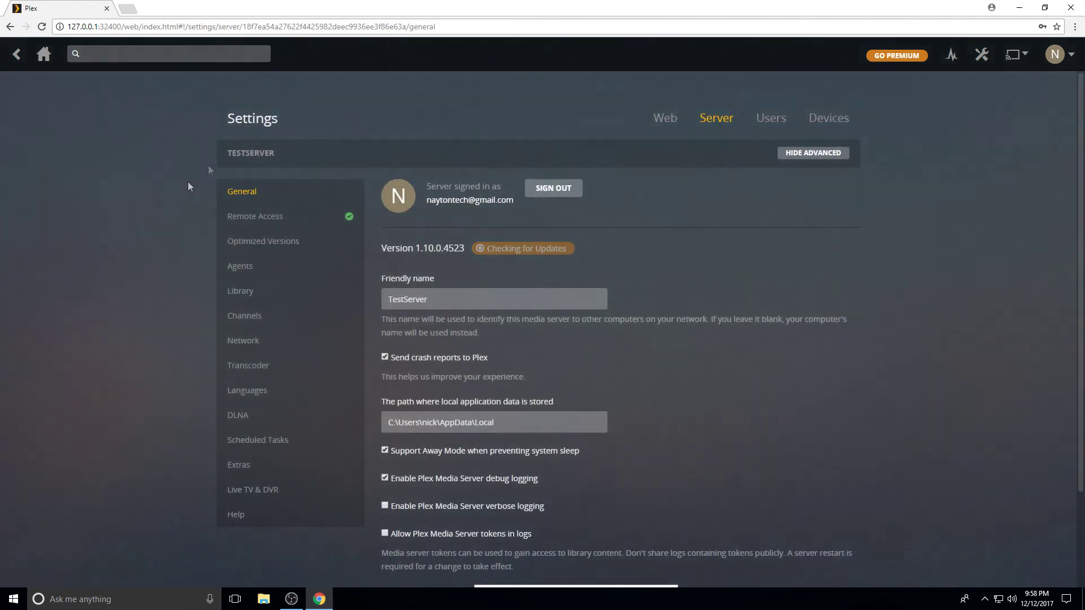
pyautogui.click(43, 55)
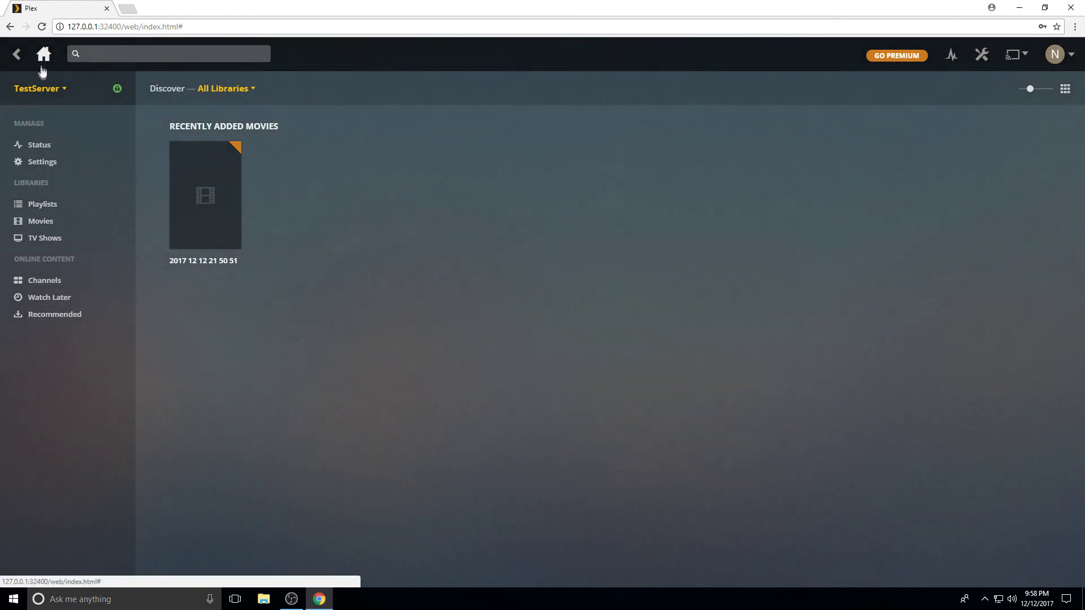
pyautogui.click(40, 282)
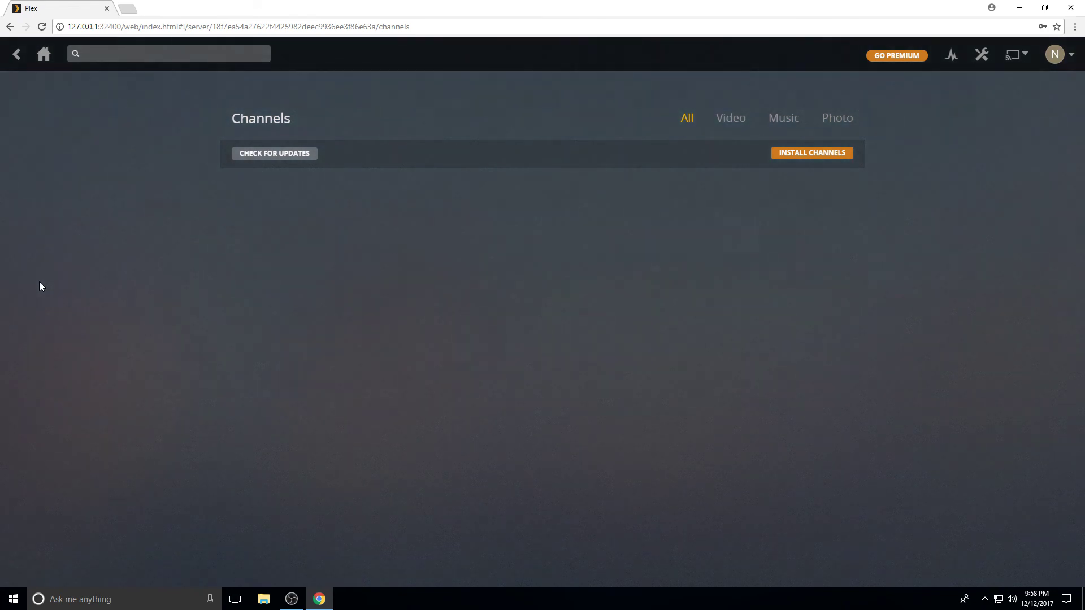
# Browse the Channel Directory's Most Popular list, including iTunes Movie Trailers, PBS, CNN and NBC
pyautogui.click(809, 155)
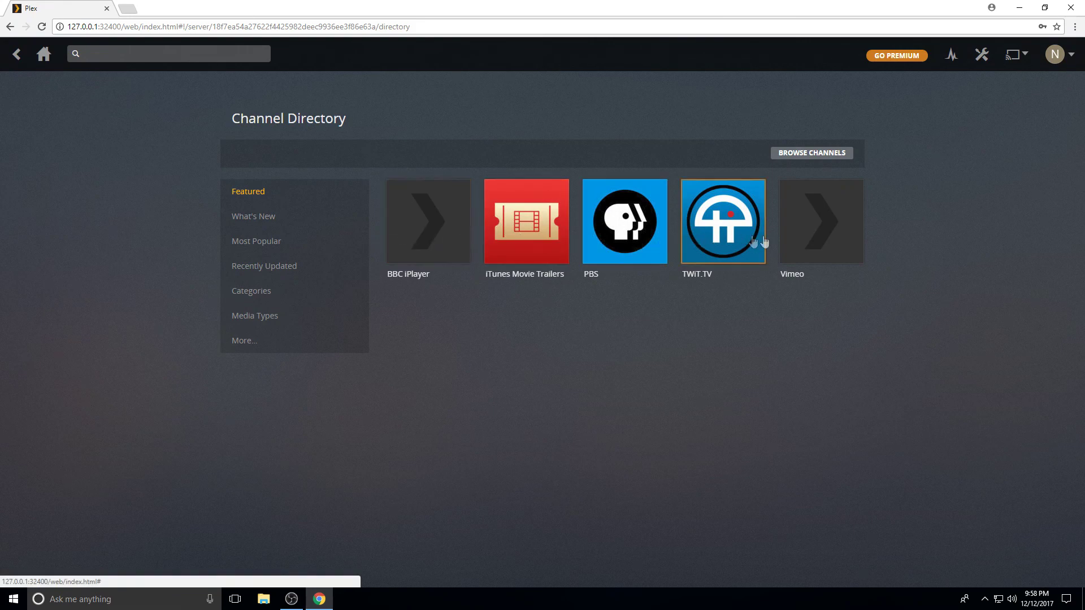
pyautogui.click(266, 247)
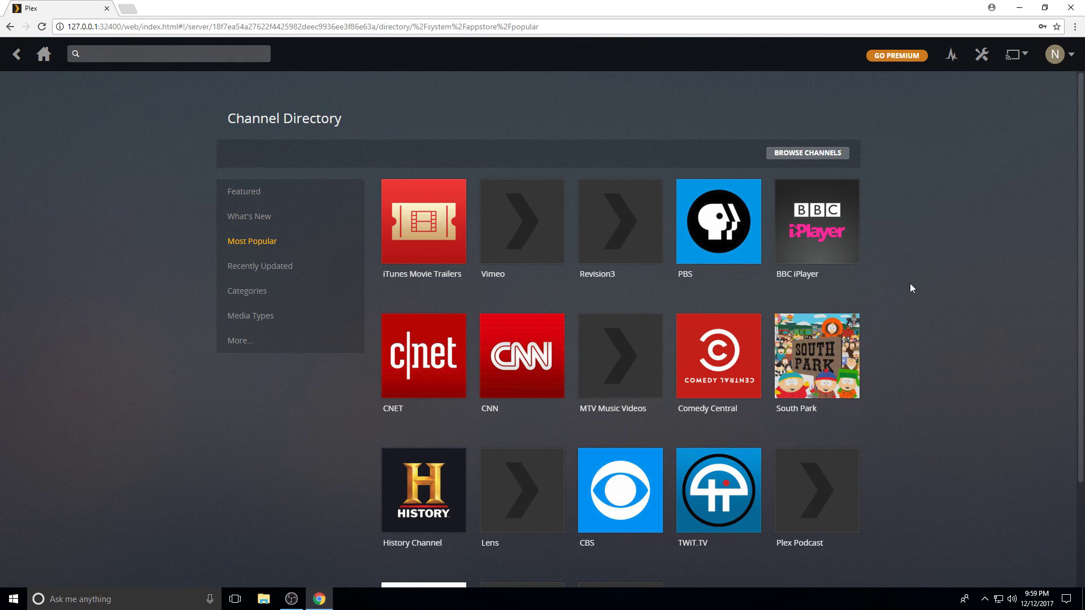
pyautogui.scroll(-2, 911, 289)
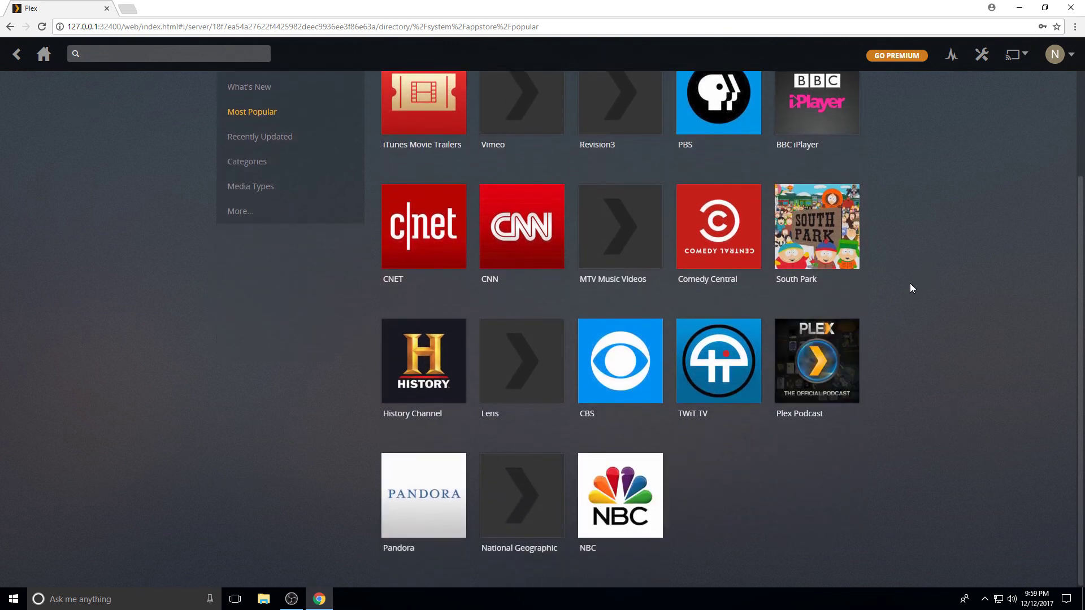
pyautogui.scroll(2, 910, 284)
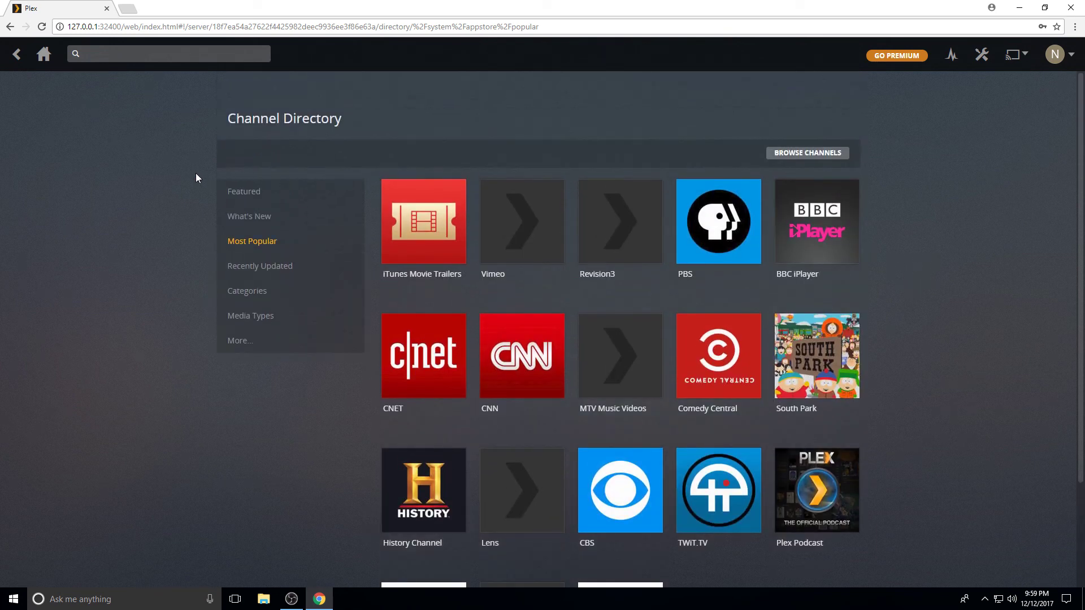
# Go back to TestServer's home dashboard with its one recently added movie
pyautogui.click(43, 54)
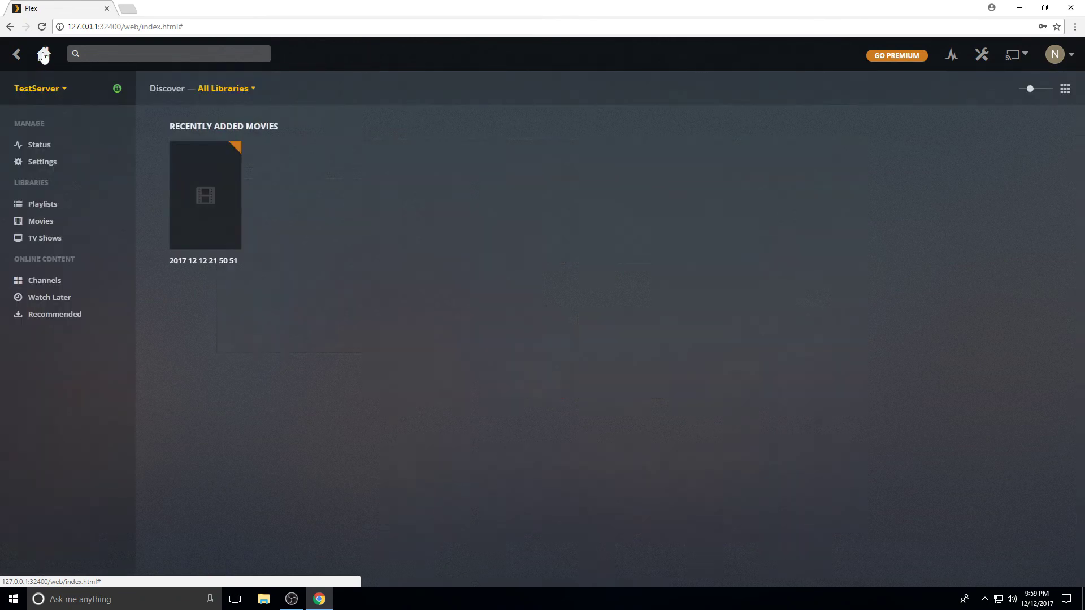